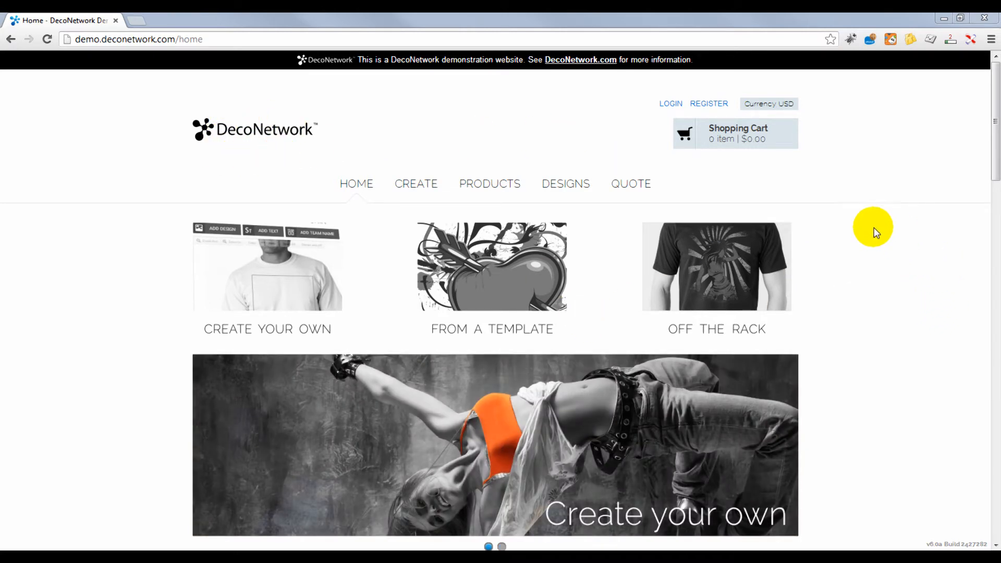
- Browse the off-the-rack products, preview several shirt designs enlarged, and open the Mascot Team Test T-shirt
{"action": "left_click", "coordinate": [730, 278]}
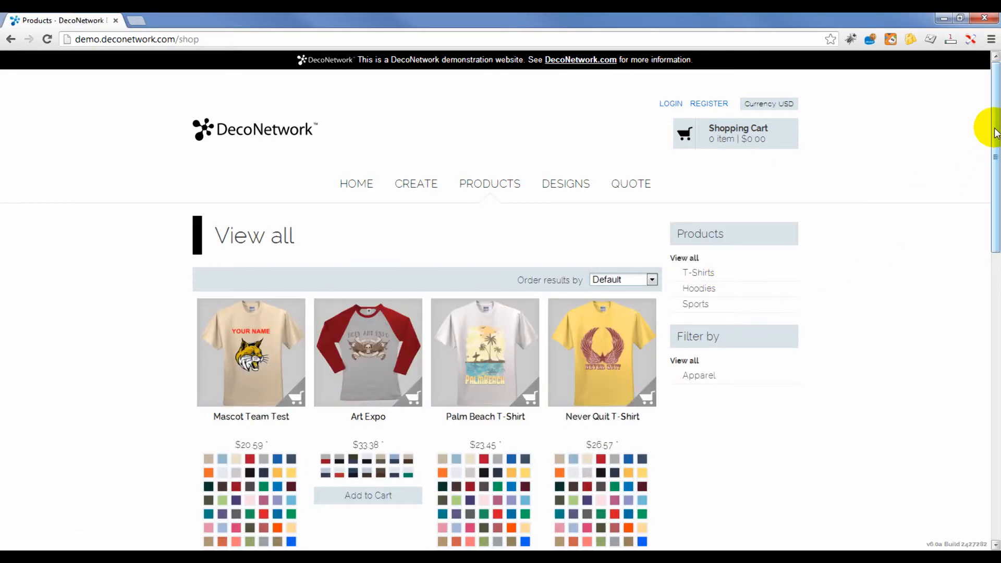
{"action": "left_click_drag", "start_coordinate": [996, 133], "coordinate": [997, 202]}
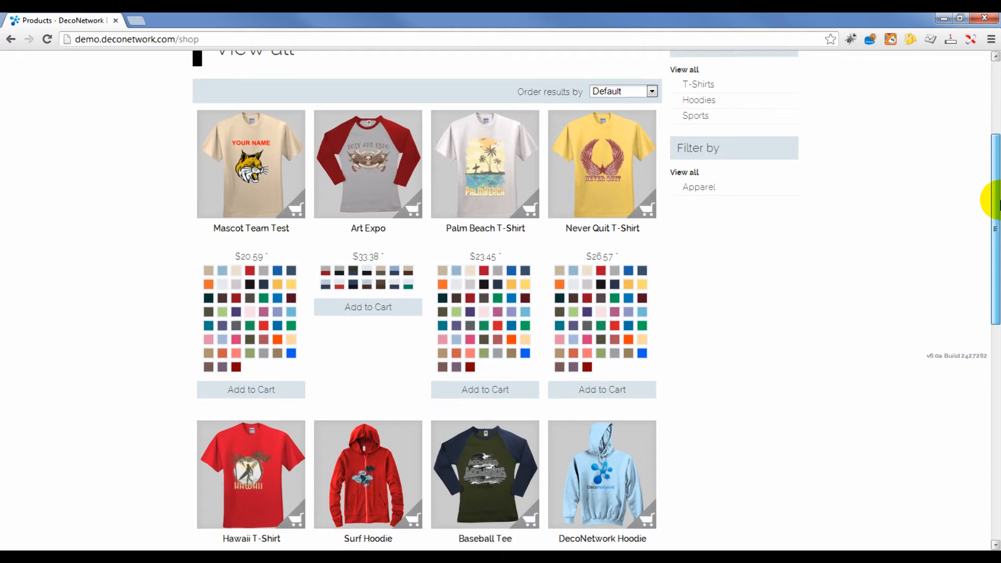
{"action": "mouse_move", "coordinate": [499, 194]}
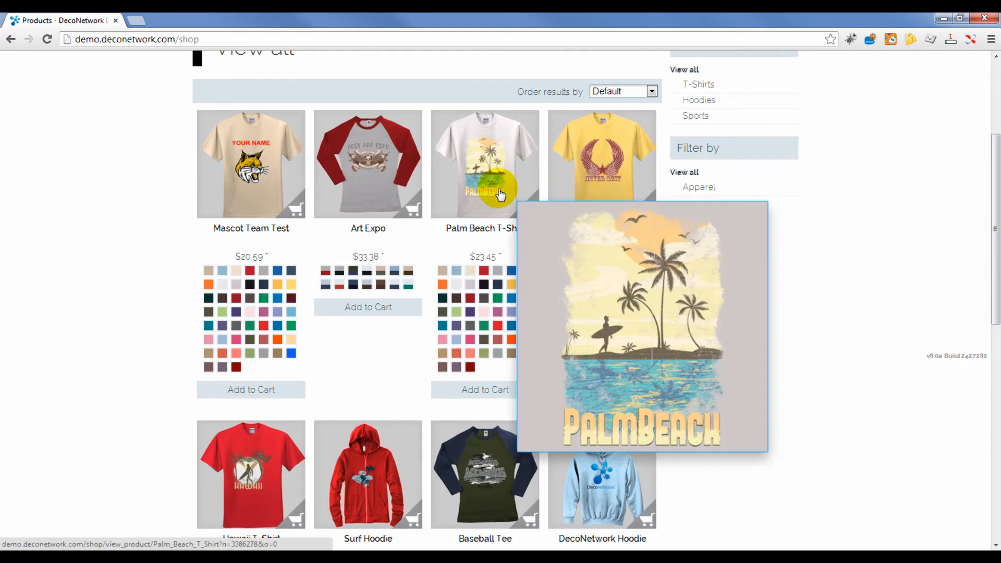
{"action": "mouse_move", "coordinate": [623, 491]}
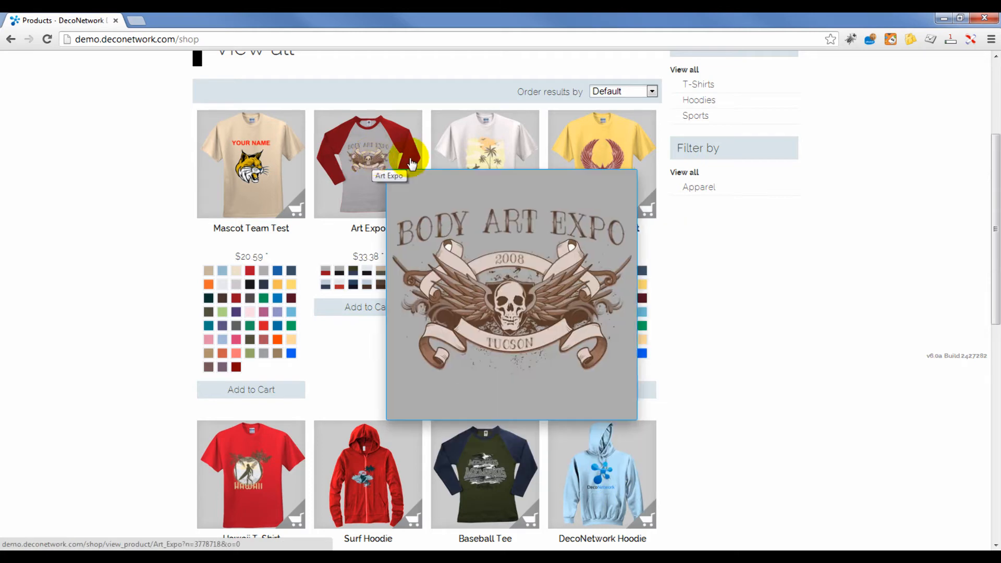
{"action": "mouse_move", "coordinate": [465, 152]}
{"action": "mouse_move", "coordinate": [242, 172]}
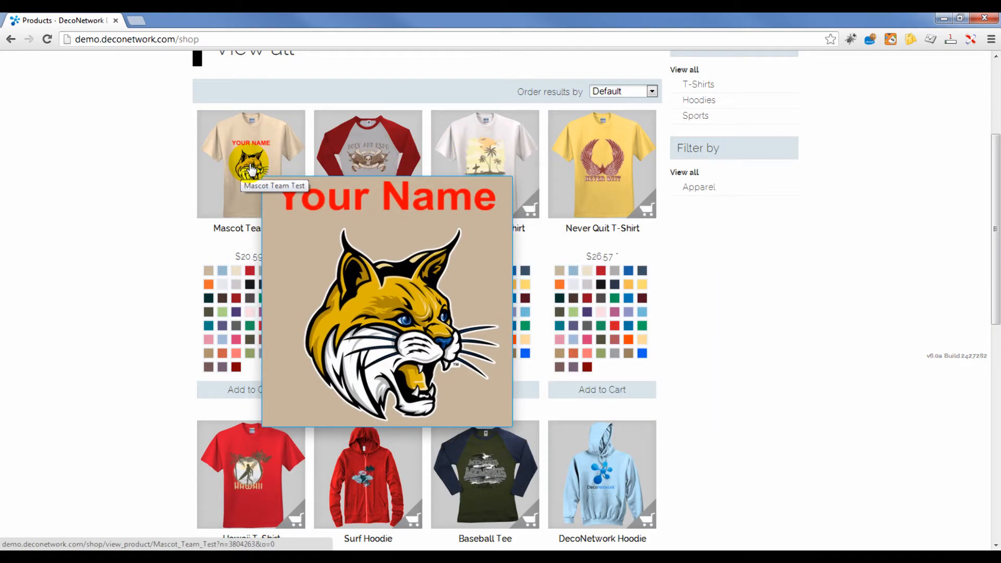
{"action": "left_click", "coordinate": [246, 166]}
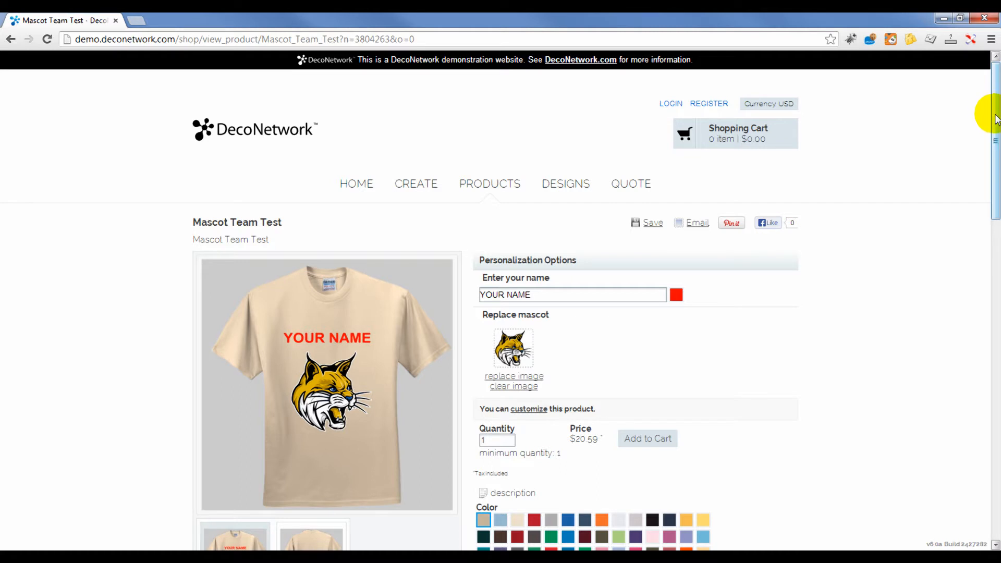
- Examine the name and mascot design on the shirt front at normal and enlarged views
{"action": "left_click_drag", "start_coordinate": [996, 110], "coordinate": [996, 151]}
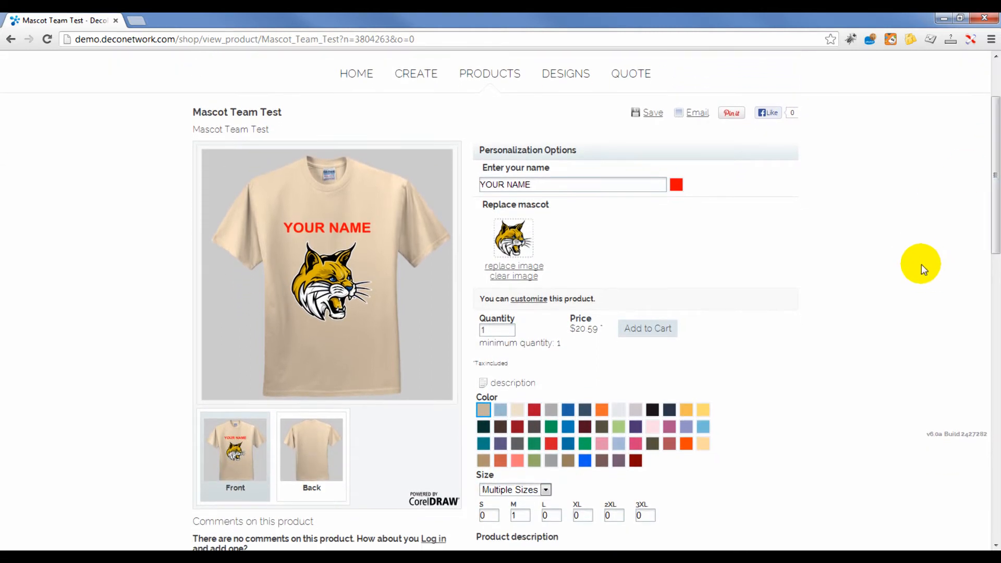
{"action": "left_click", "coordinate": [348, 234]}
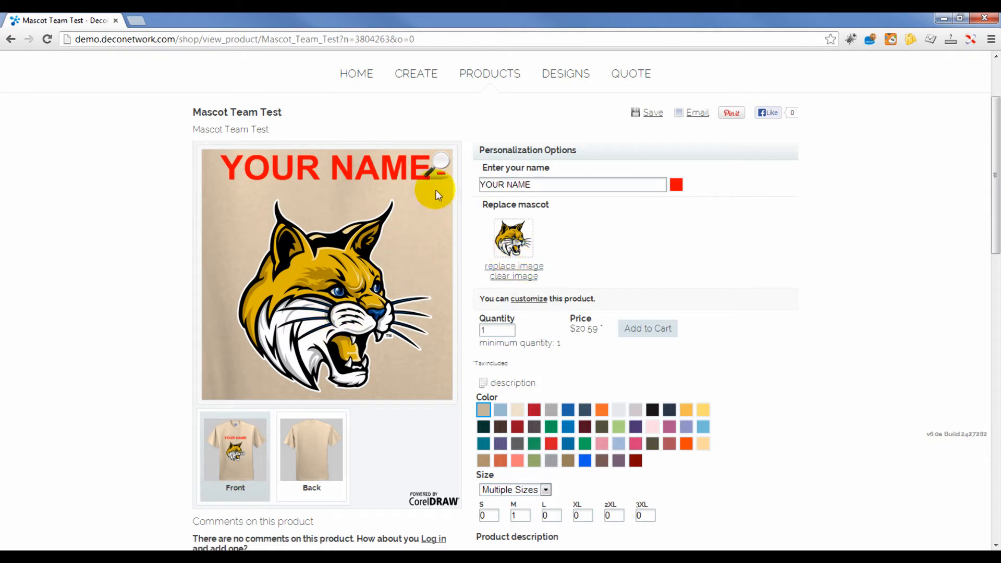
{"action": "left_click", "coordinate": [437, 164]}
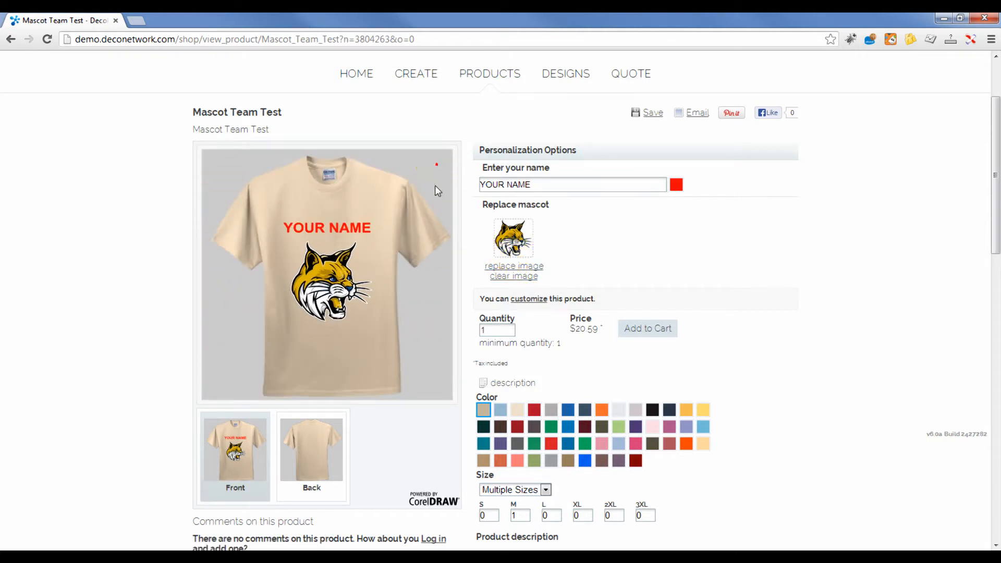
{"action": "left_click", "coordinate": [426, 185]}
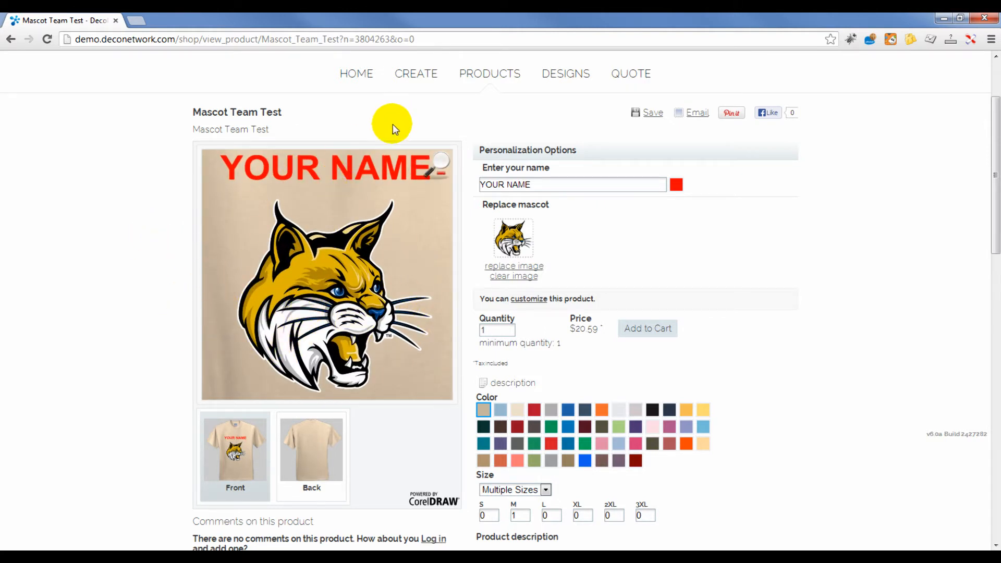
{"action": "left_click", "coordinate": [435, 177]}
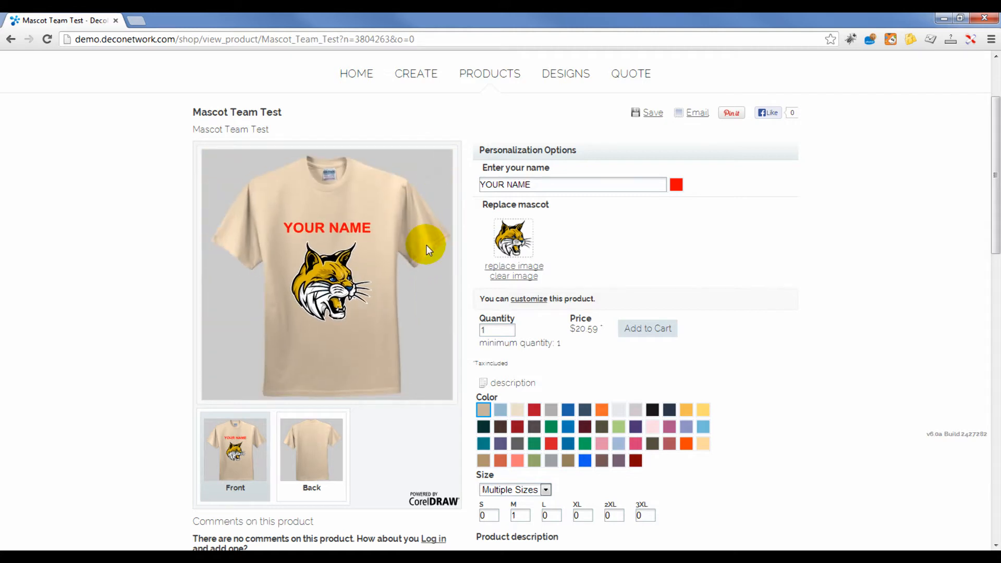
{"action": "left_click", "coordinate": [364, 247]}
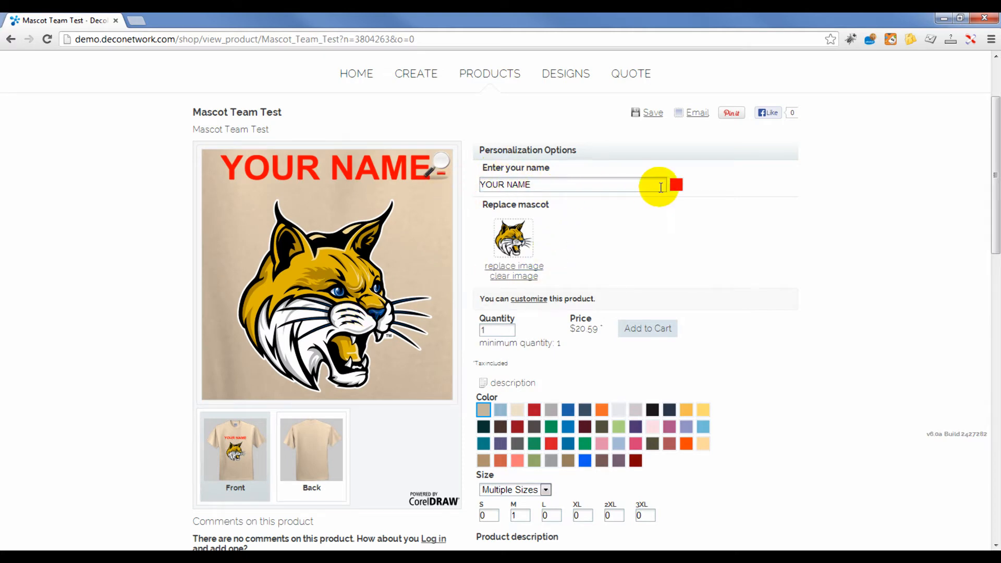
- Replace the shirt's personalized name text with ABCDEFGHIJ
{"action": "left_click", "coordinate": [563, 185]}
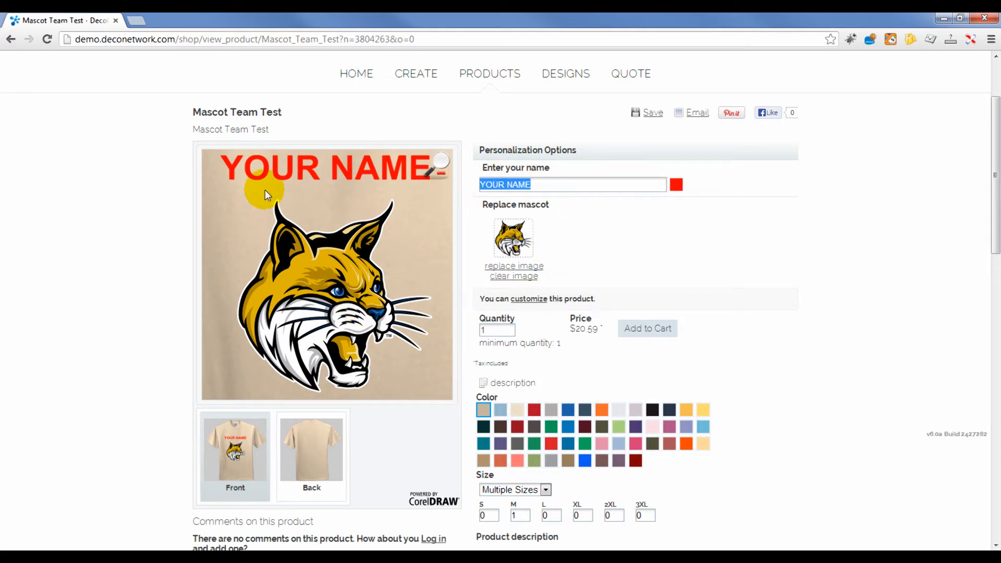
{"action": "type", "text": "ABCDEFGHIJ"}
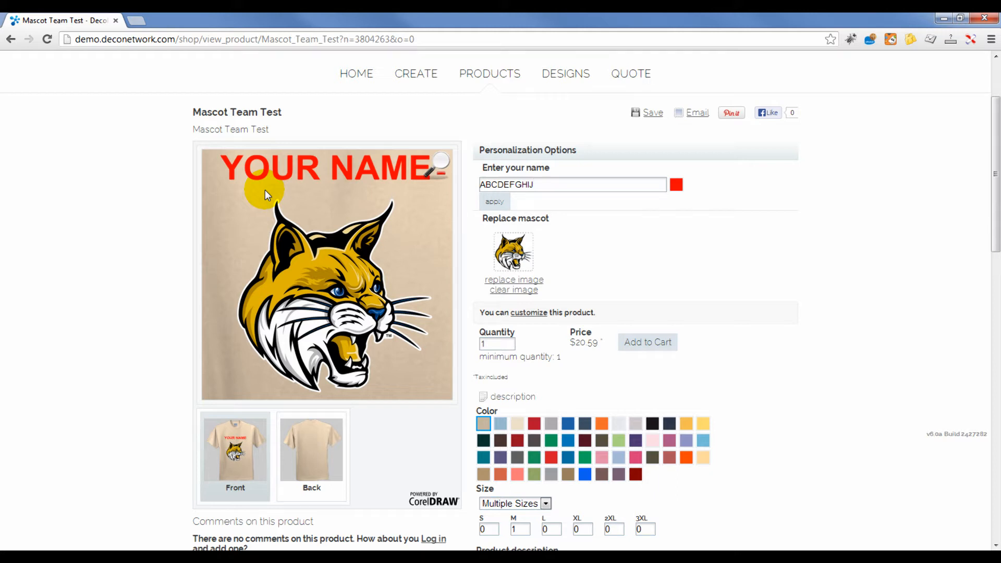
{"action": "key", "text": "Tab"}
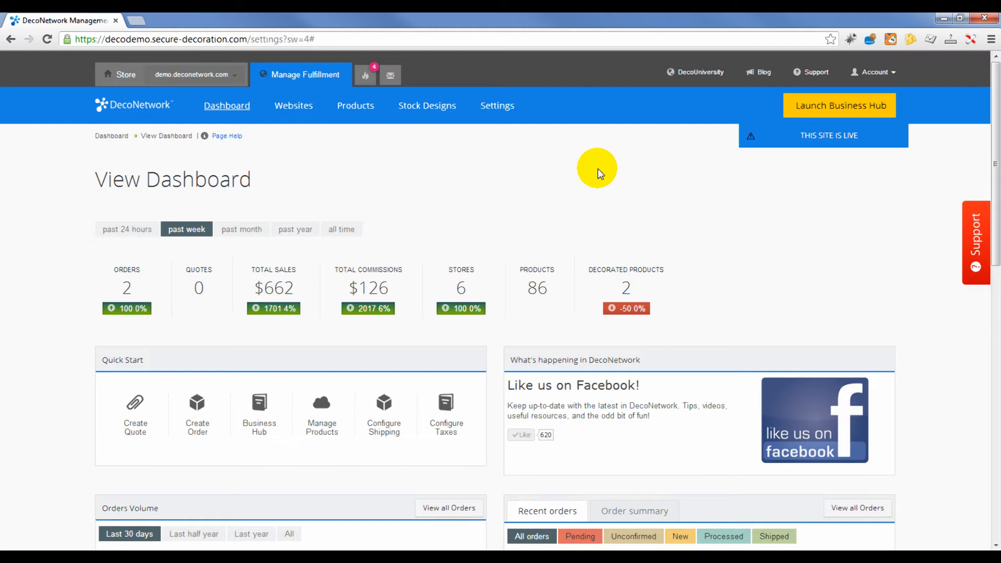
- Open the decorated products management page for the demo.deconetwork.com store
{"action": "left_click", "coordinate": [234, 74]}
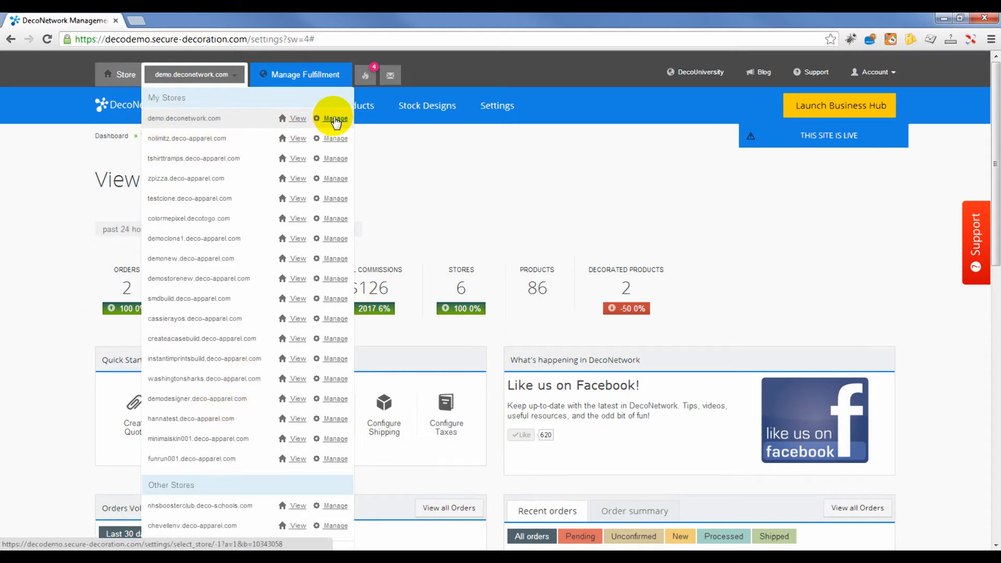
{"action": "left_click", "coordinate": [335, 120]}
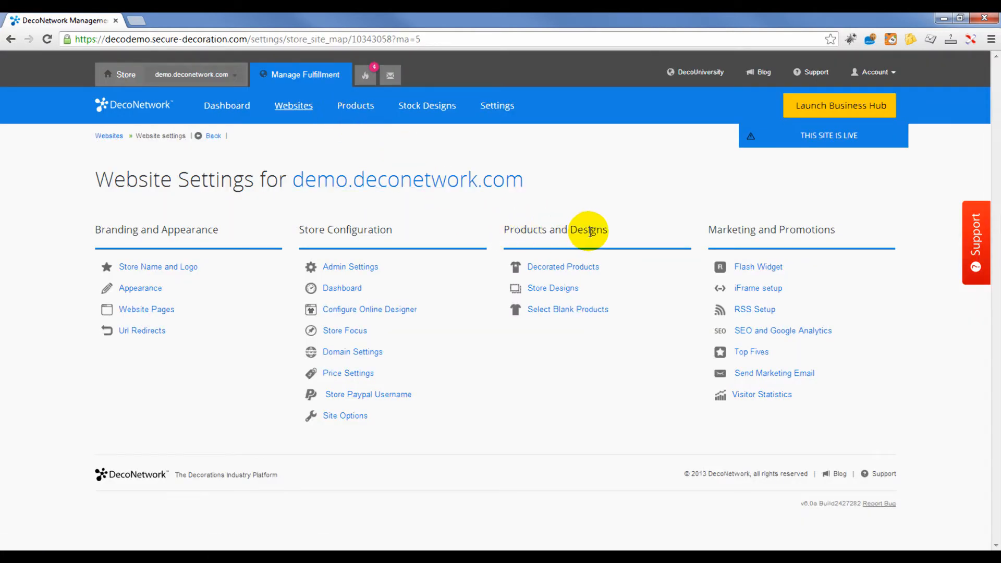
{"action": "left_click", "coordinate": [565, 274]}
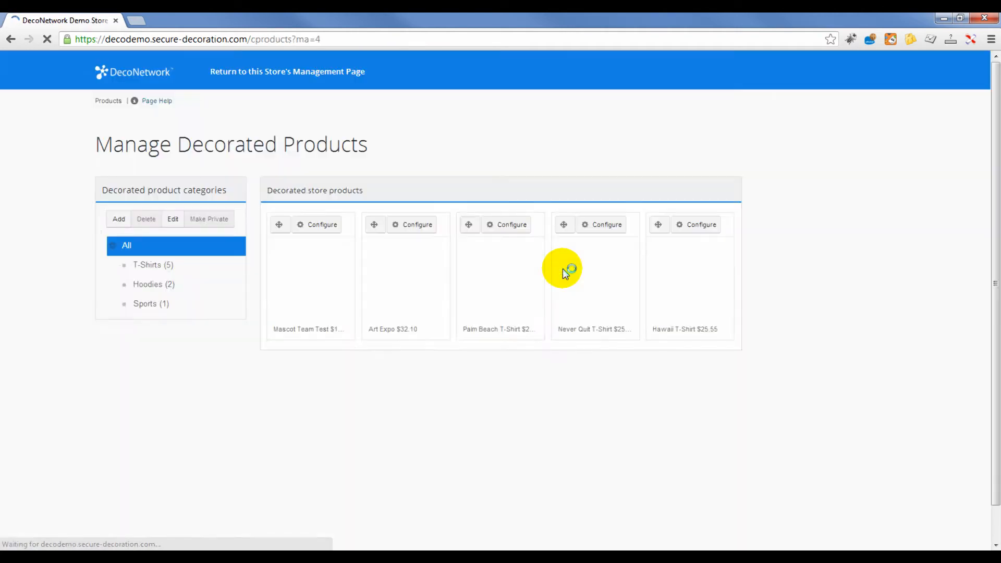
{"action": "mouse_move", "coordinate": [563, 269]}
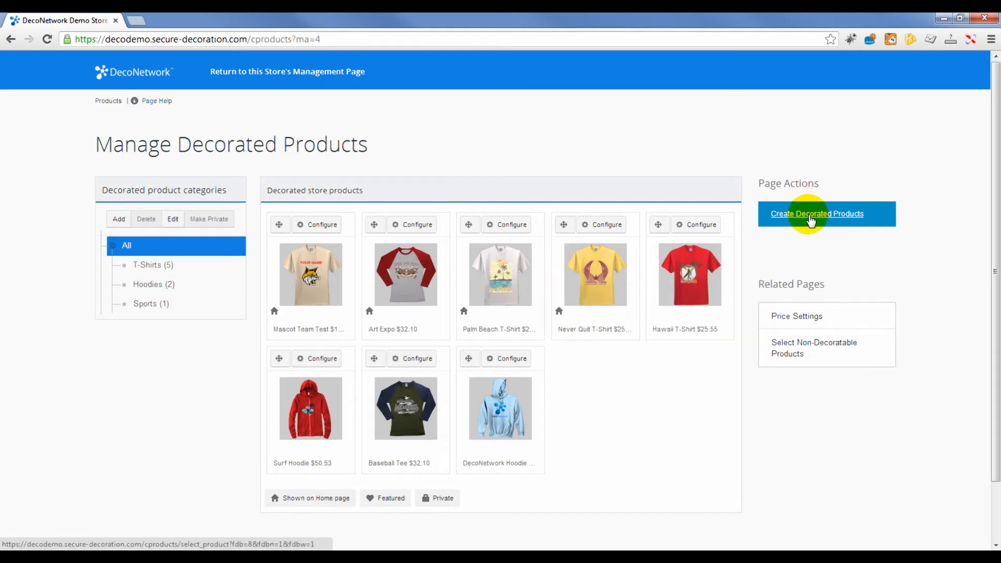
- Start creating a decorated product based on the Heavy Cotton 100% Cotton T Shirt and continue to its design configuration
{"action": "left_click", "coordinate": [810, 217]}
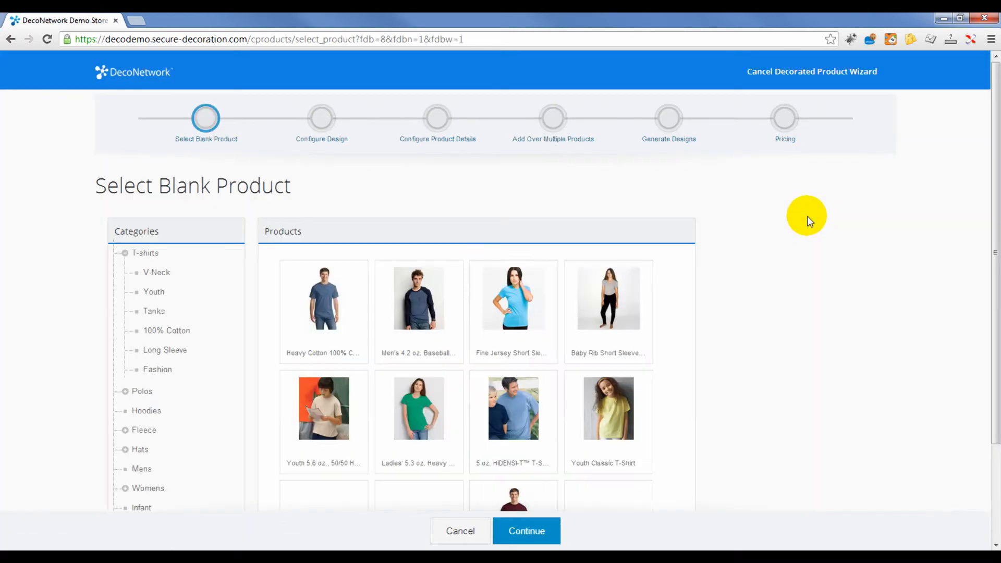
{"action": "left_click_drag", "start_coordinate": [994, 188], "coordinate": [998, 223]}
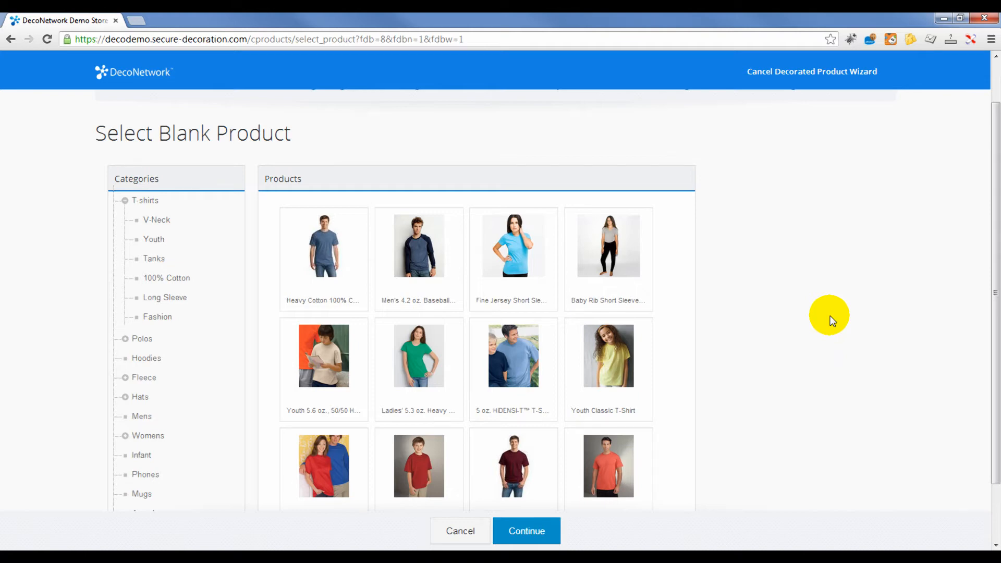
{"action": "left_click", "coordinate": [324, 258]}
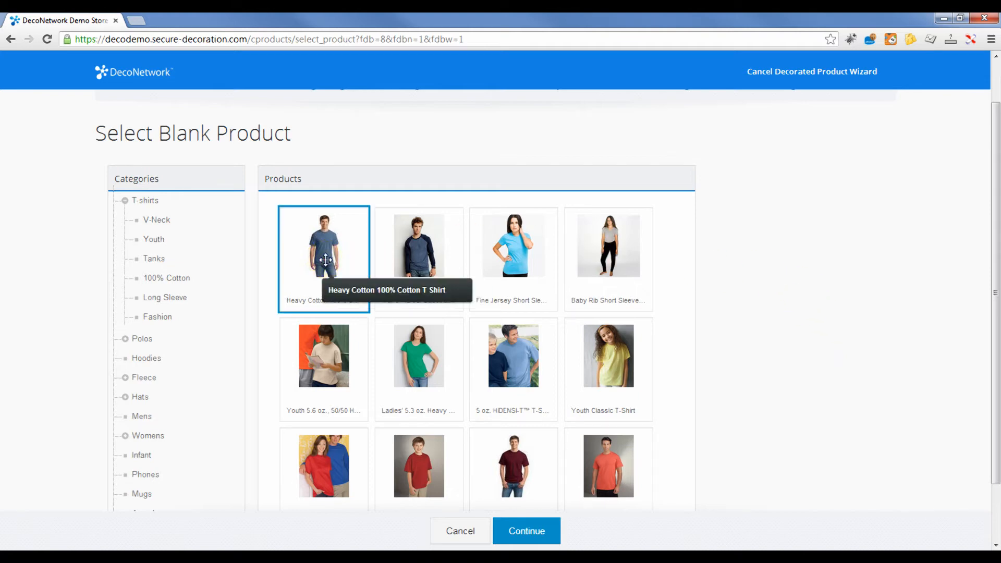
{"action": "left_click", "coordinate": [532, 540]}
{"action": "left_click", "coordinate": [532, 540]}
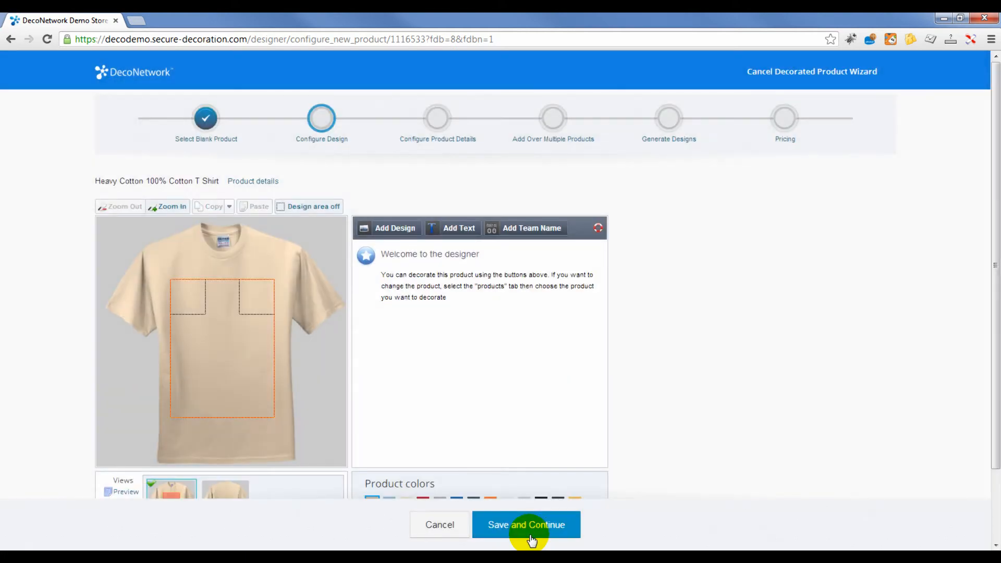
- Add DTG printing text reading "Your Name" to the front of the T-shirt
{"action": "left_click_drag", "start_coordinate": [994, 189], "coordinate": [996, 238]}
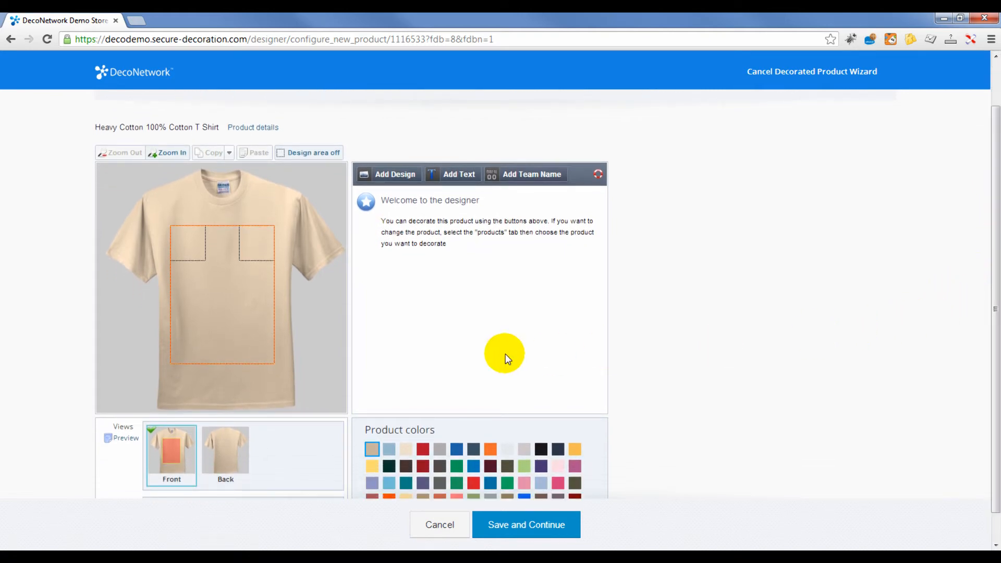
{"action": "left_click", "coordinate": [219, 318]}
{"action": "left_click", "coordinate": [226, 312]}
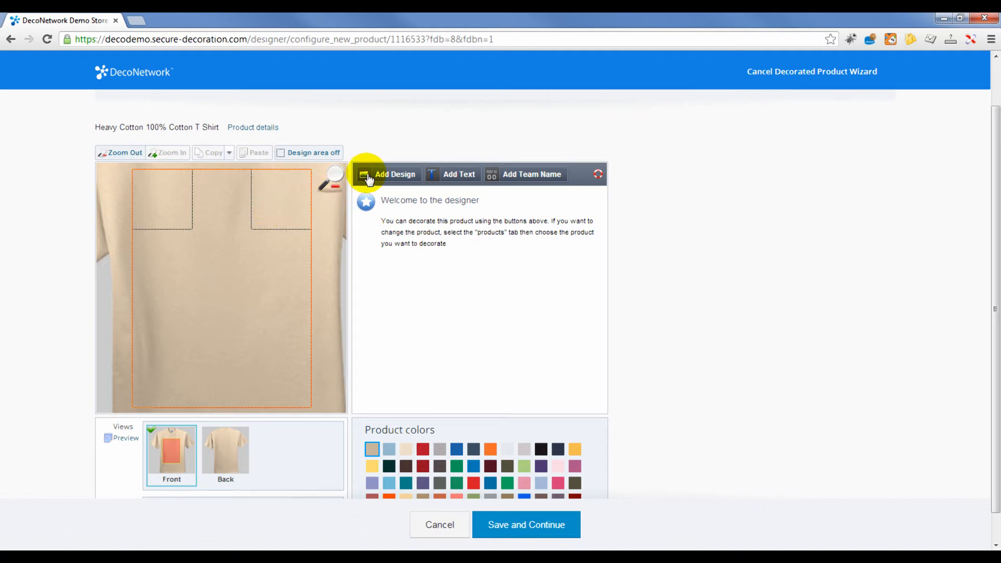
{"action": "left_click", "coordinate": [455, 179]}
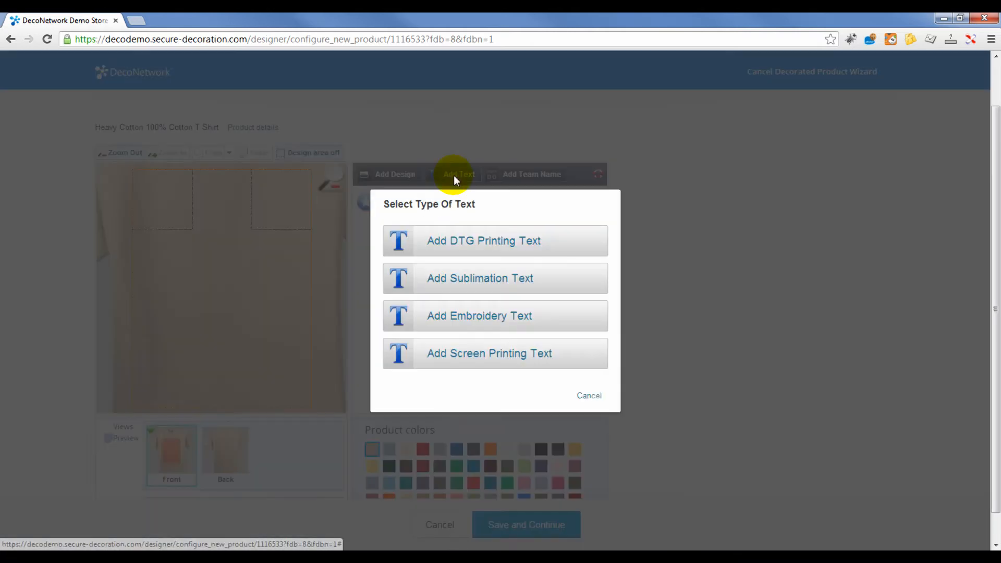
{"action": "left_click", "coordinate": [497, 244]}
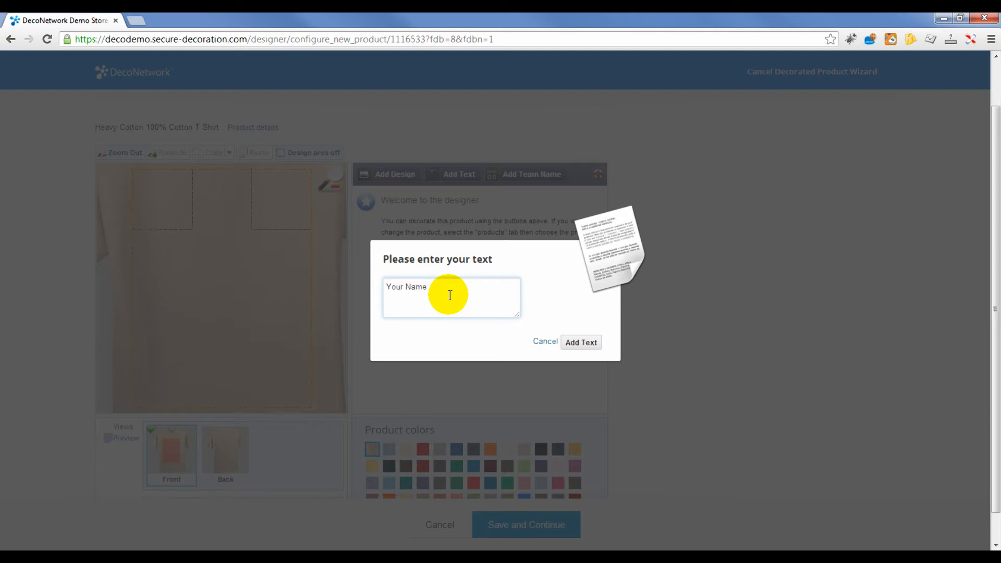
{"action": "left_click", "coordinate": [575, 343]}
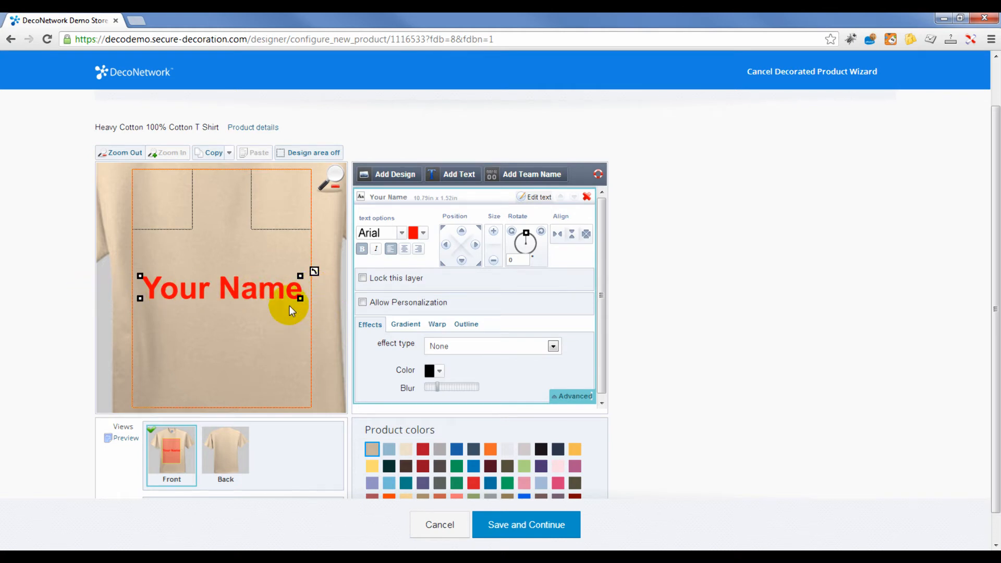
- Shrink the "Your Name" text to about 9.7 in wide and center it horizontally near the top of the design area
{"action": "left_click", "coordinate": [494, 260]}
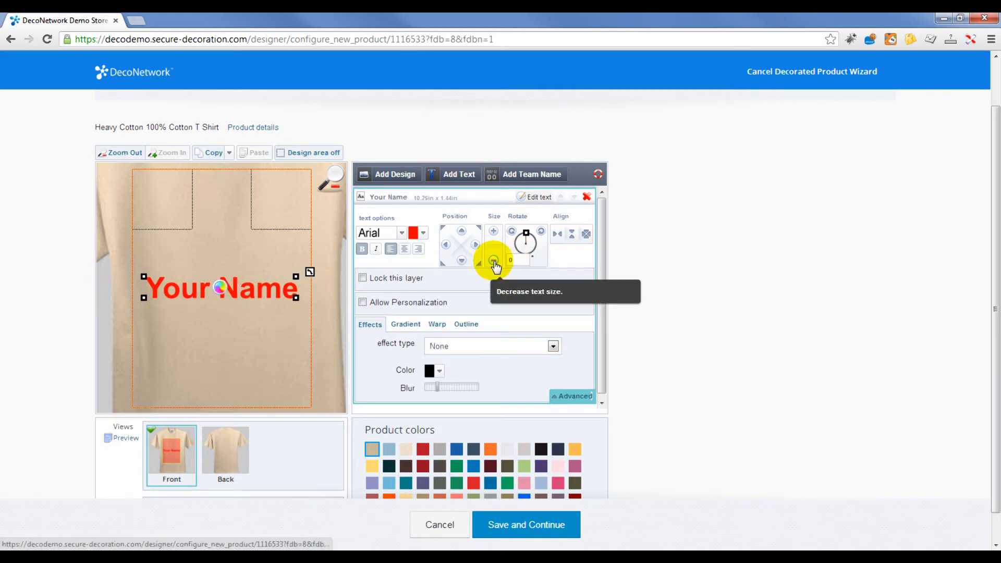
{"action": "left_click", "coordinate": [470, 270]}
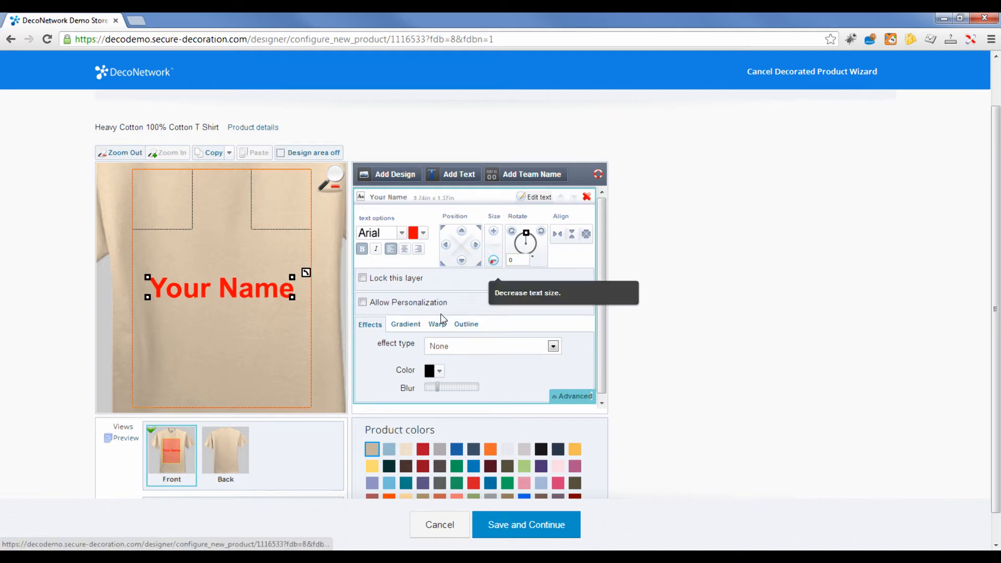
{"action": "left_click_drag", "start_coordinate": [232, 301], "coordinate": [236, 205]}
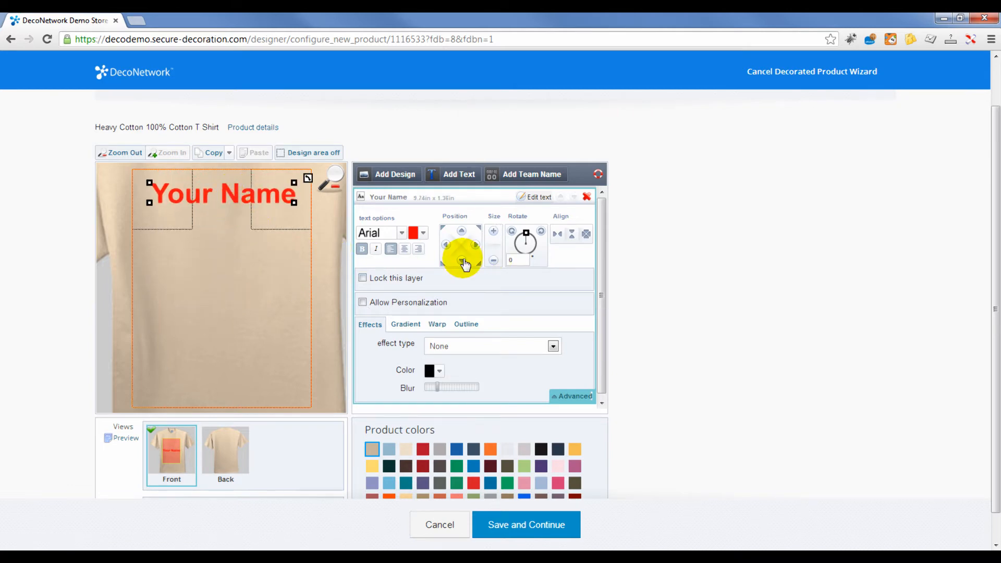
{"action": "left_click", "coordinate": [557, 235]}
{"action": "left_click", "coordinate": [558, 239]}
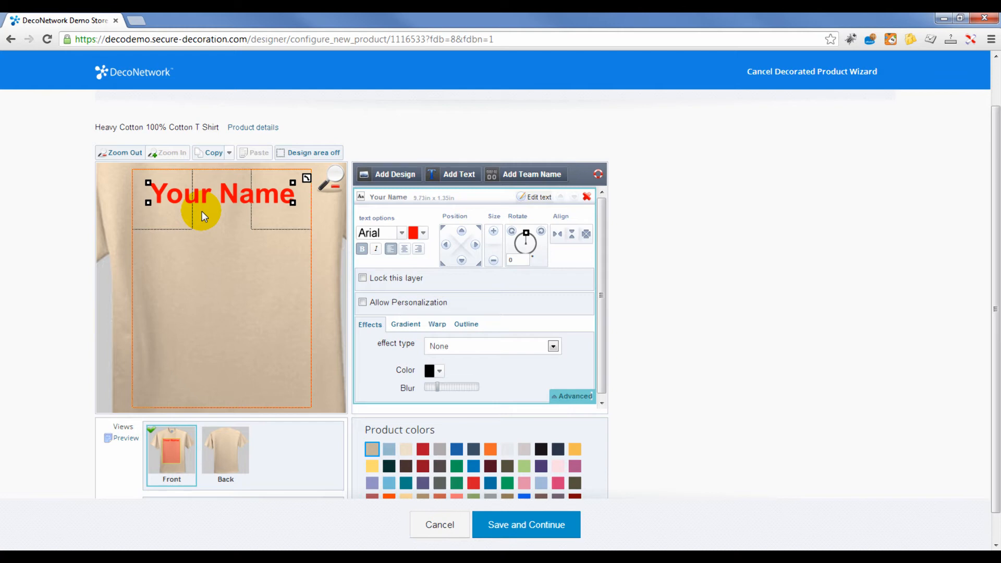
- Lock and unlock the "Your Name" text layer, and allow personalization for it
{"action": "left_click", "coordinate": [362, 278]}
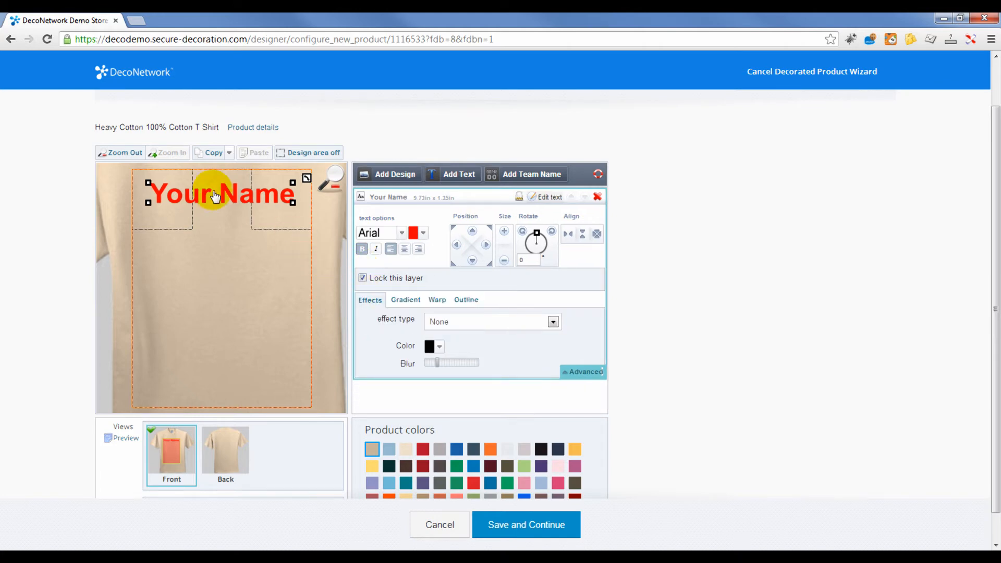
{"action": "left_click", "coordinate": [362, 279]}
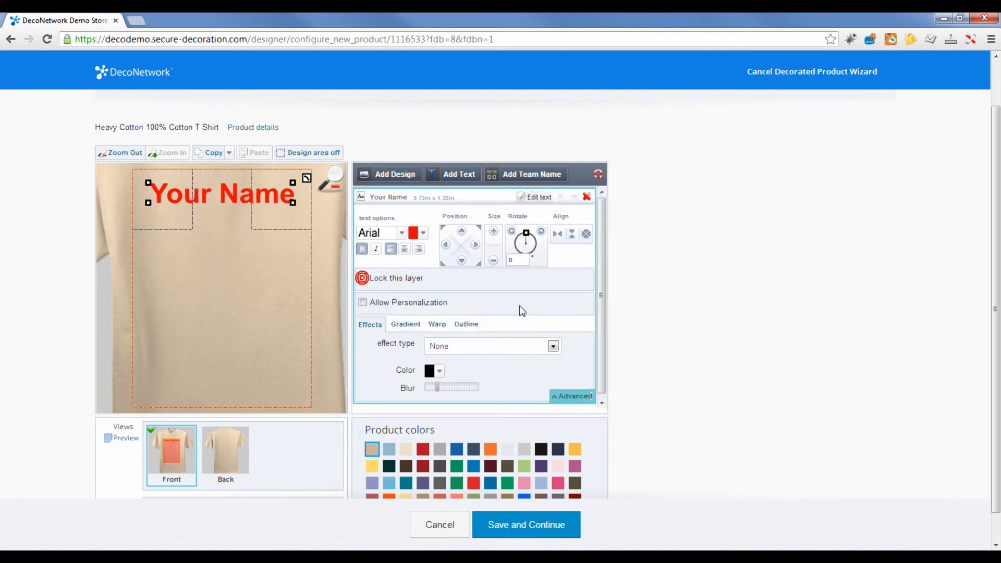
{"action": "left_click", "coordinate": [363, 303]}
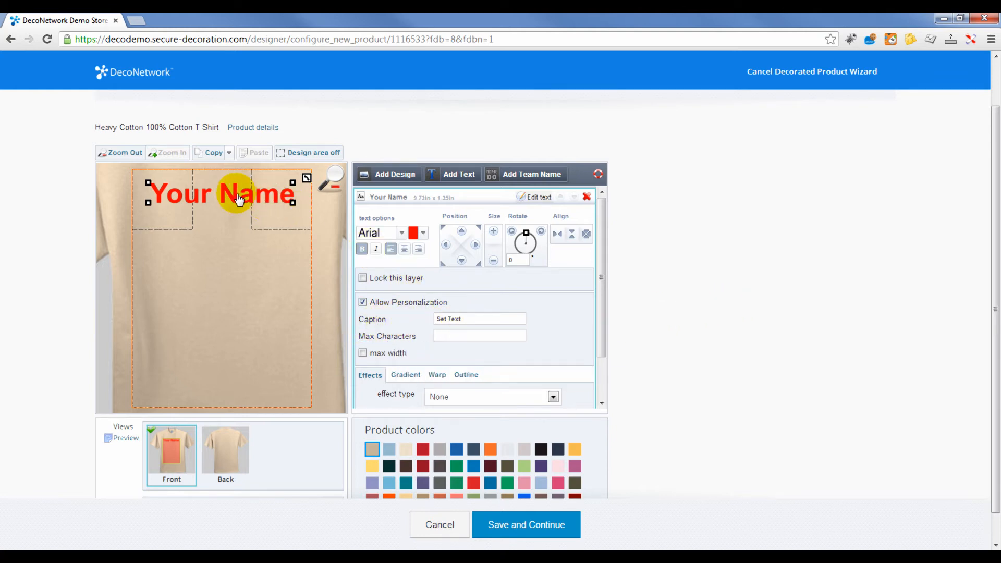
- Set the "Your Name" text's personalization caption to "Enter your name" and limit it to 10 characters
{"action": "left_click_drag", "start_coordinate": [466, 319], "coordinate": [411, 319]}
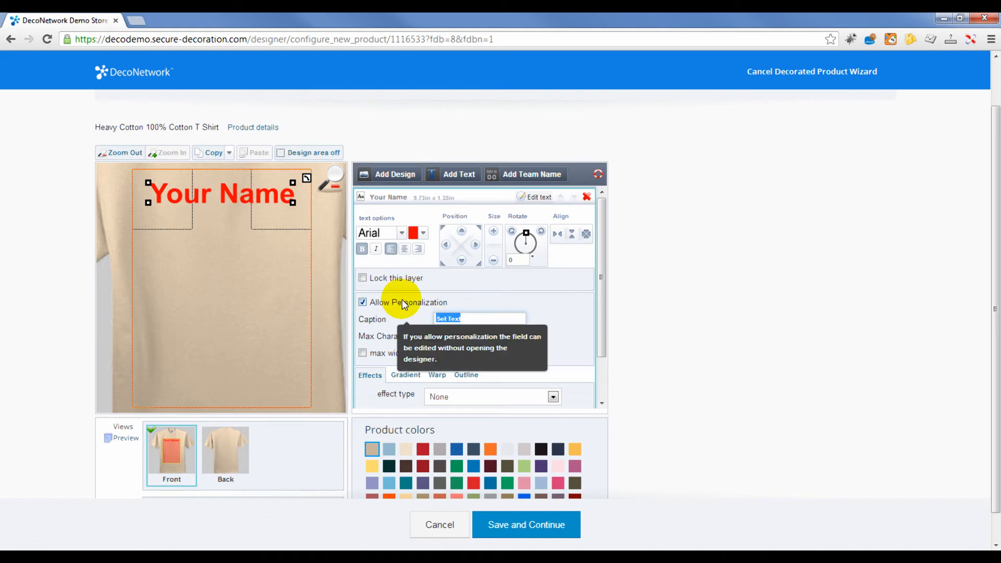
{"action": "type", "text": "Enter your name"}
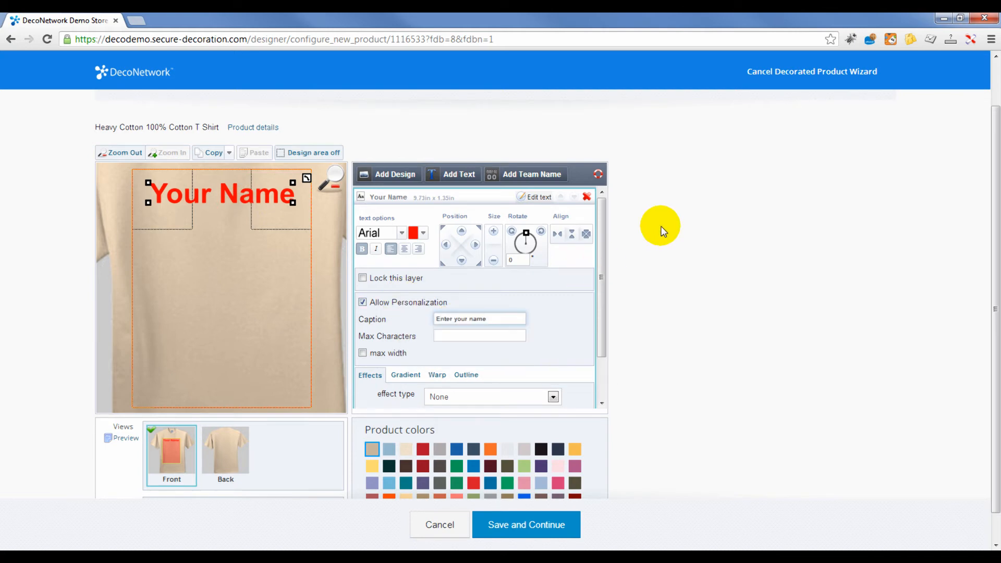
{"action": "left_click", "coordinate": [452, 337]}
{"action": "type", "text": "10"}
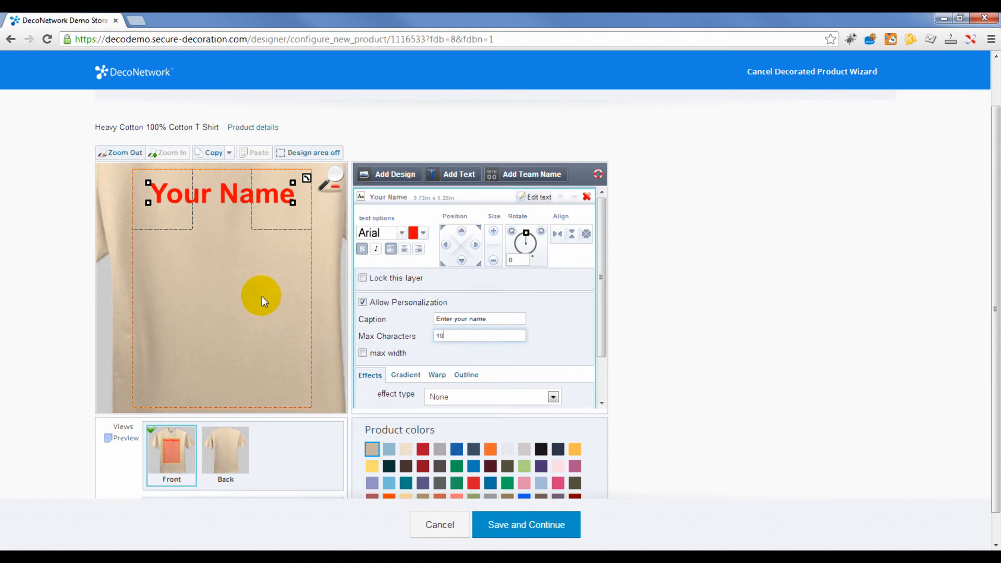
{"action": "left_click", "coordinate": [262, 297]}
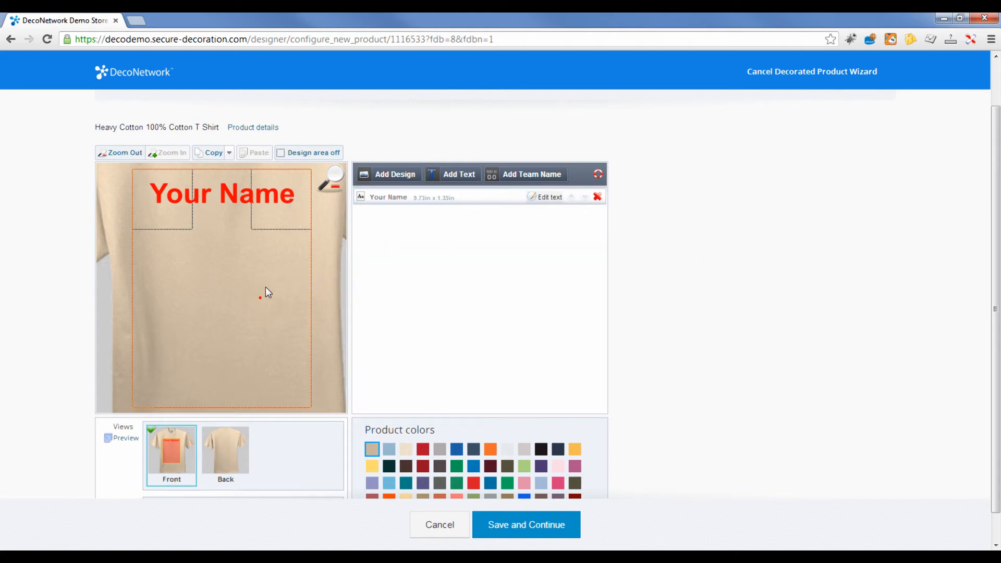
- Add a DTG printing design to the shirt front by uploading mascot.png and declaring permission to use the file
{"action": "left_click", "coordinate": [396, 175]}
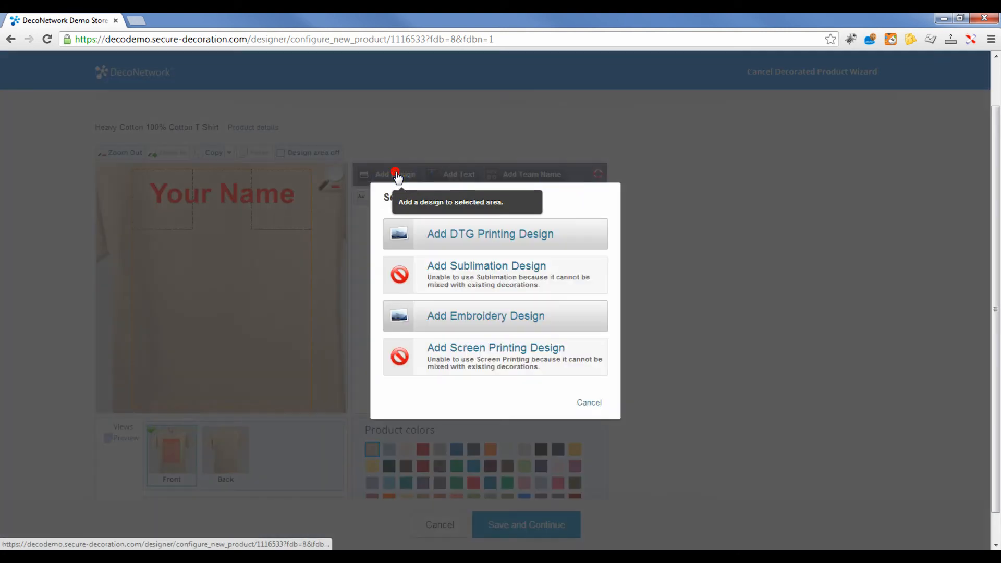
{"action": "left_click", "coordinate": [485, 236]}
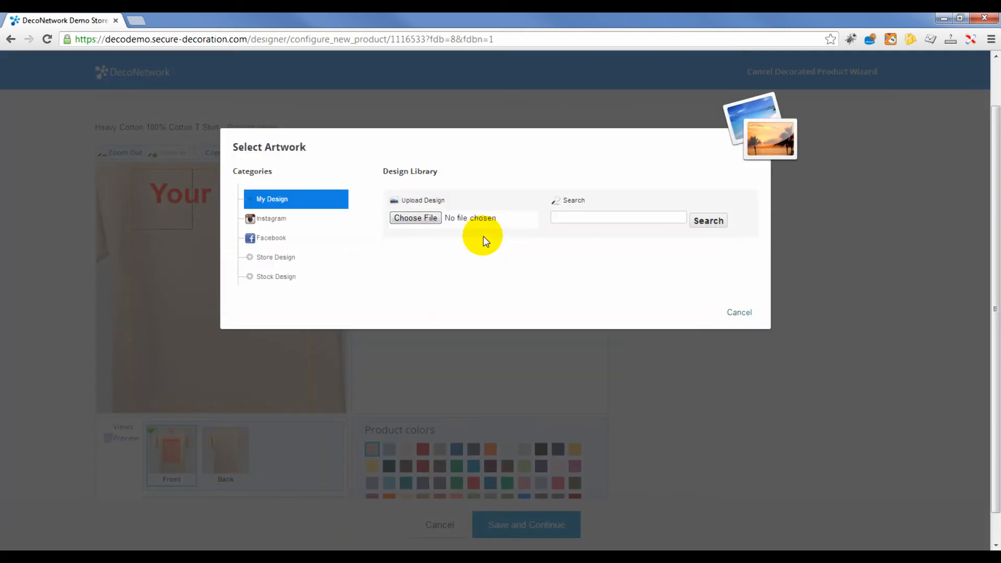
{"action": "left_click", "coordinate": [435, 222]}
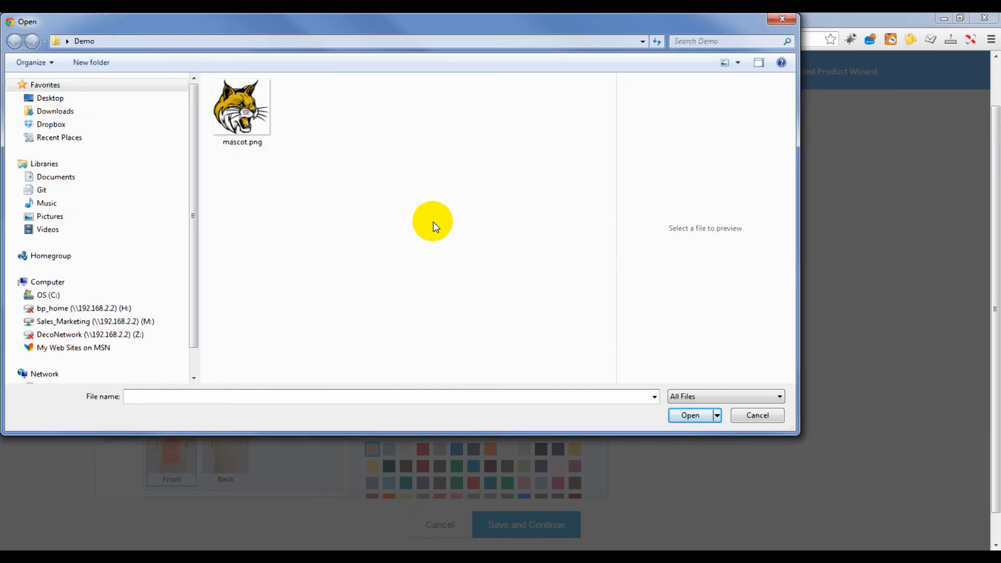
{"action": "left_click", "coordinate": [244, 124]}
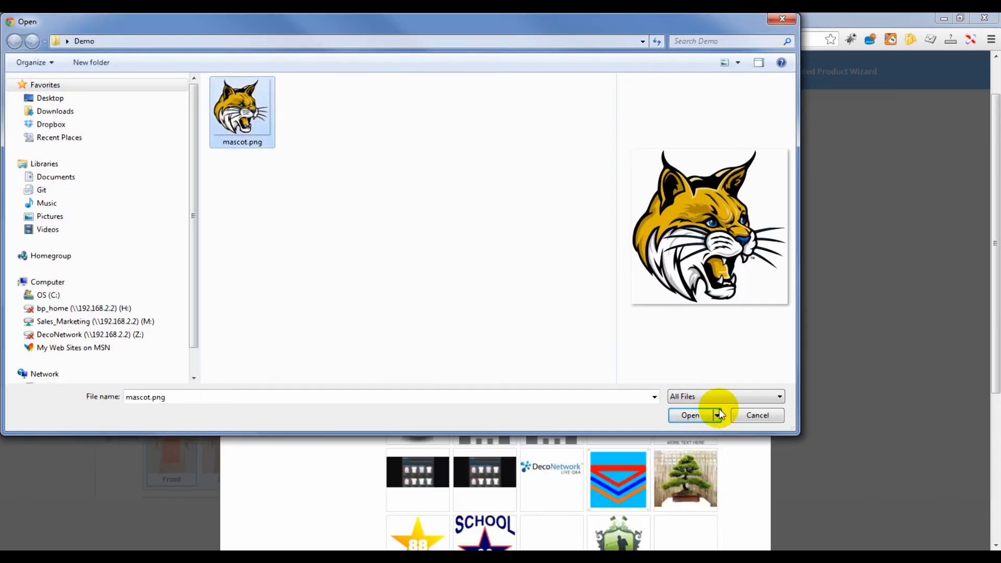
{"action": "left_click", "coordinate": [698, 418]}
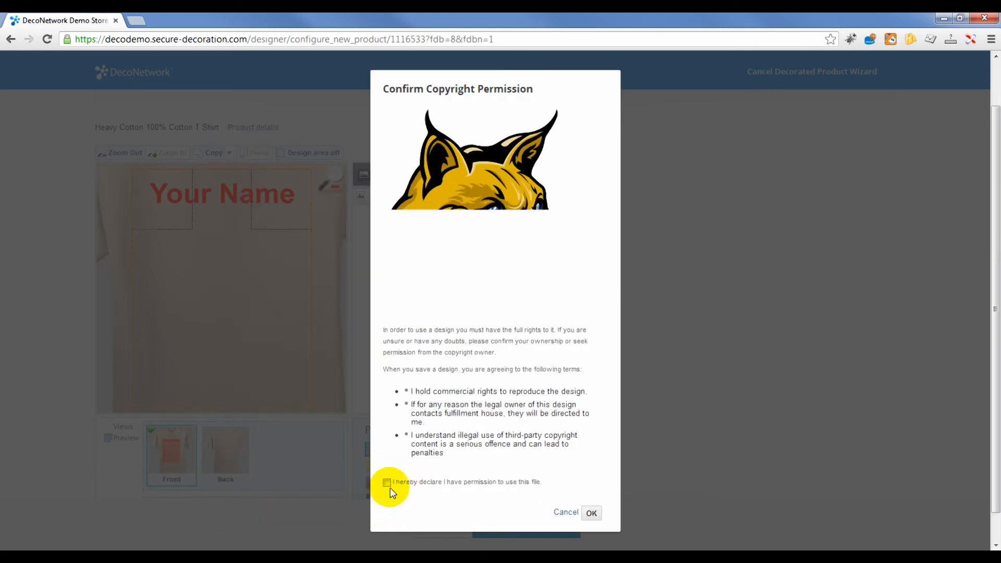
{"action": "left_click", "coordinate": [388, 484]}
{"action": "left_click", "coordinate": [592, 514]}
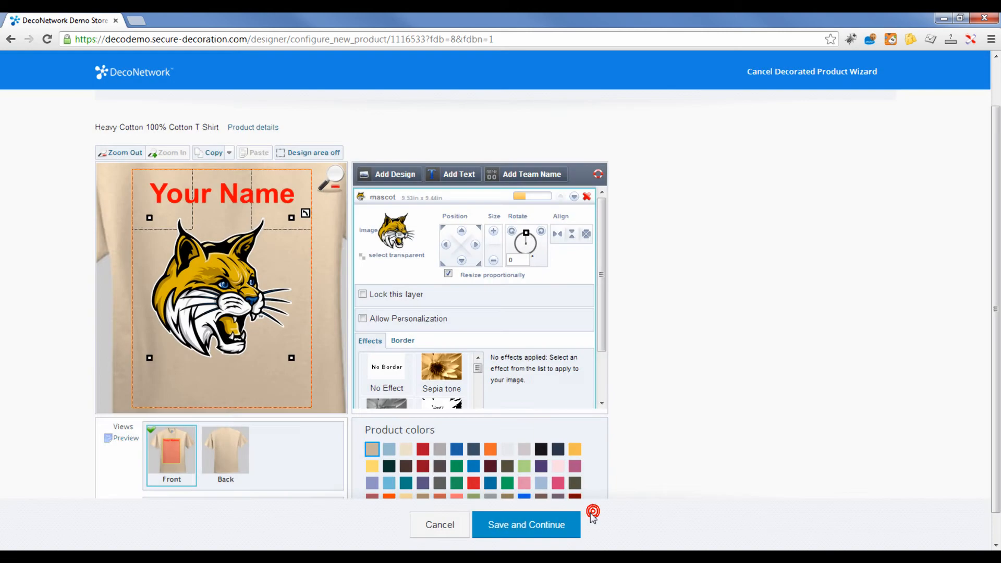
- Move the mascot image slightly so it sits centered beneath the "Your Name" text, and lock its layer
{"action": "mouse_move", "coordinate": [177, 303]}
{"action": "left_mouse_down"}
{"action": "mouse_move", "coordinate": [193, 298]}
{"action": "mouse_move", "coordinate": [185, 310]}
{"action": "left_mouse_up"}
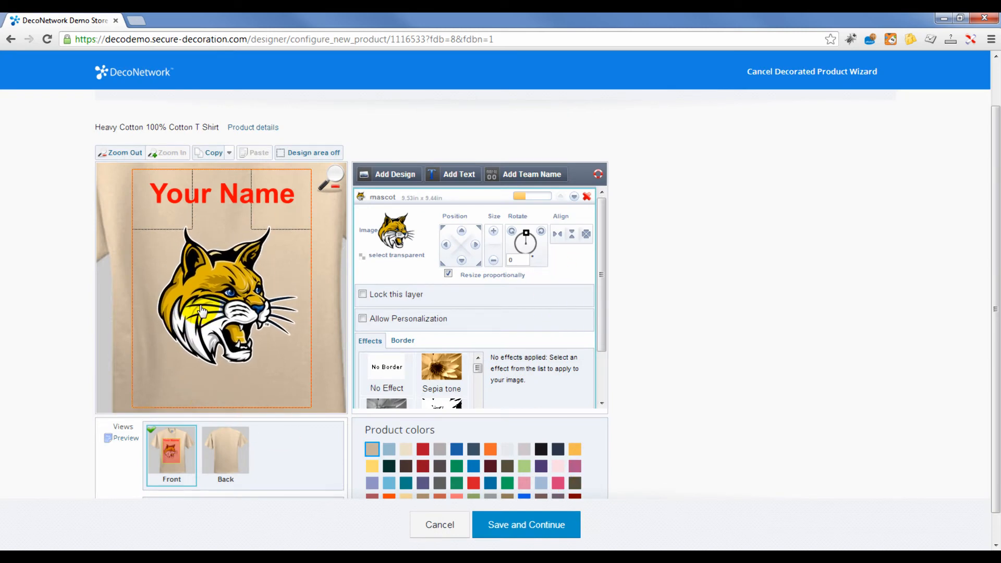
{"action": "left_click", "coordinate": [412, 301]}
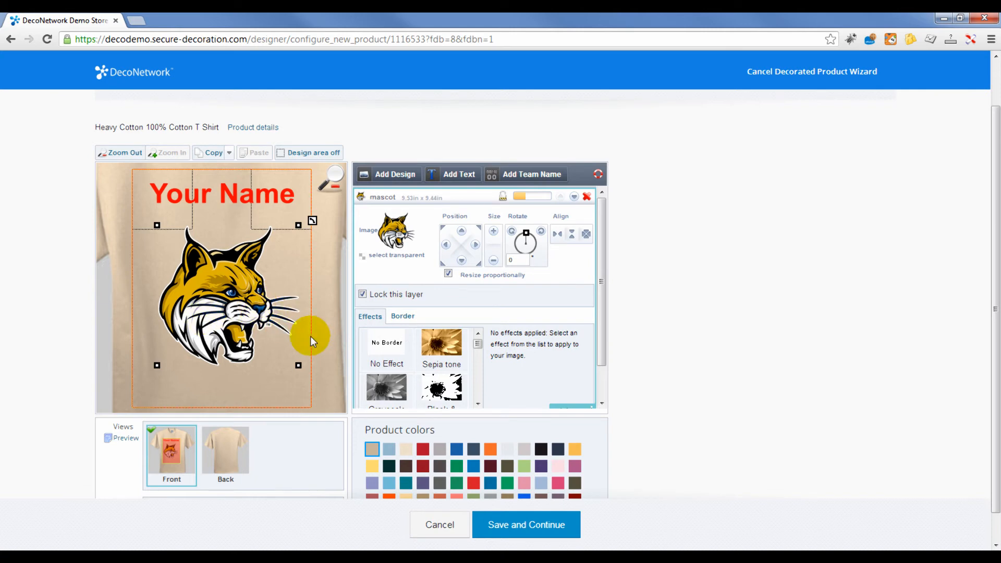
{"action": "left_click", "coordinate": [238, 313]}
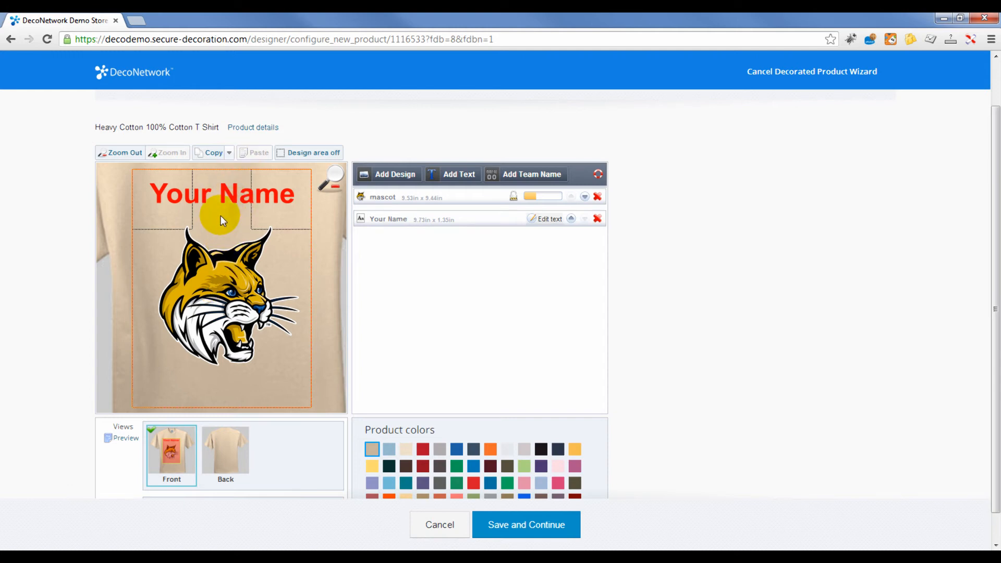
- Unlock the mascot layer and allow personalization for it with the caption "Swap mascot"
{"action": "left_click", "coordinate": [377, 197]}
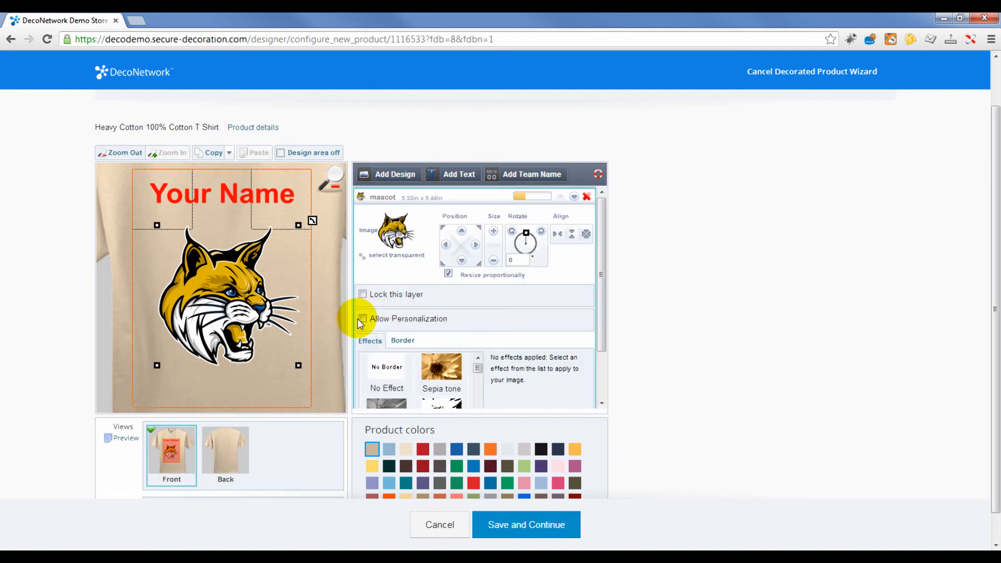
{"action": "left_click", "coordinate": [362, 318]}
{"action": "left_click_drag", "start_coordinate": [476, 334], "coordinate": [382, 332]}
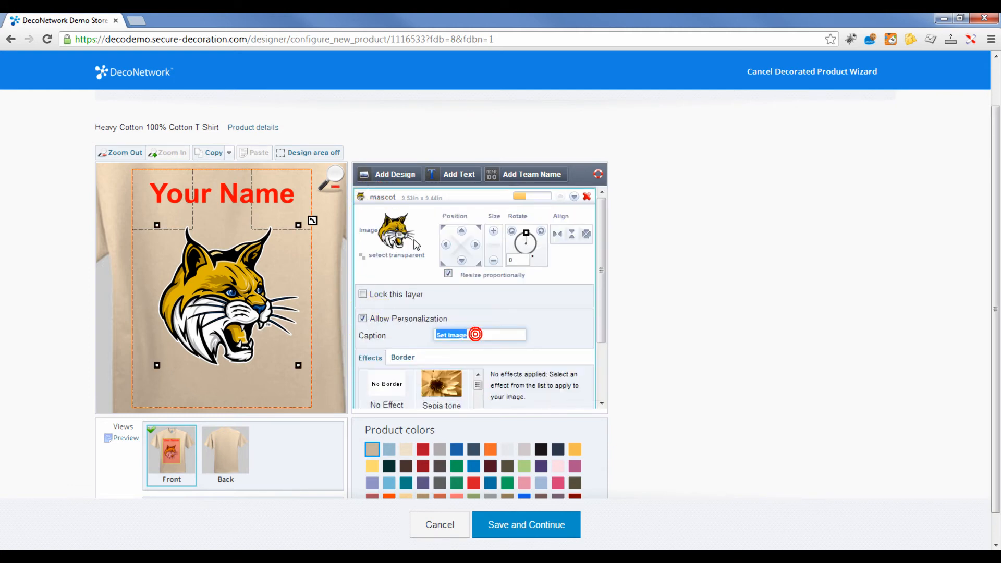
{"action": "type", "text": "Swap "}
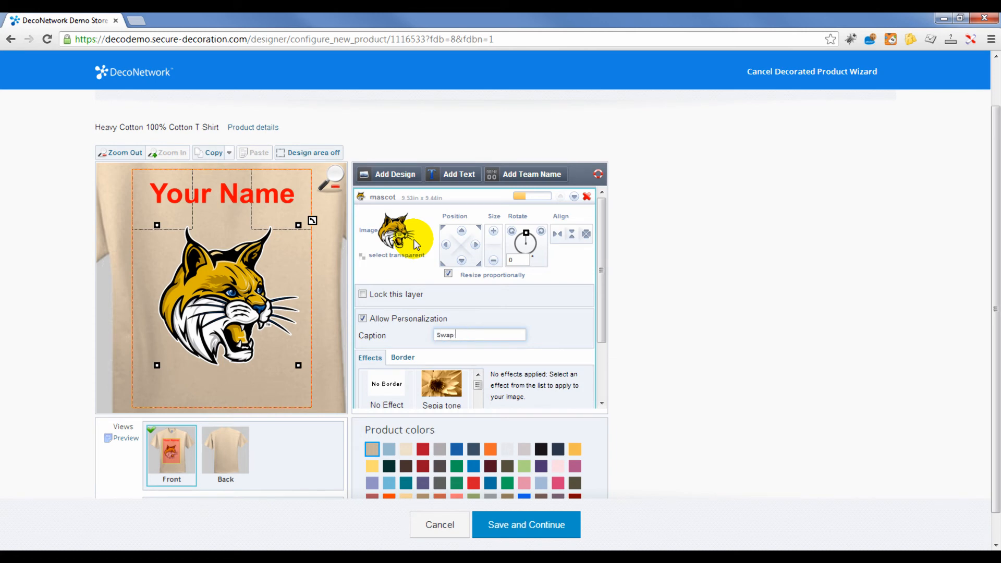
{"action": "type", "text": "mascot"}
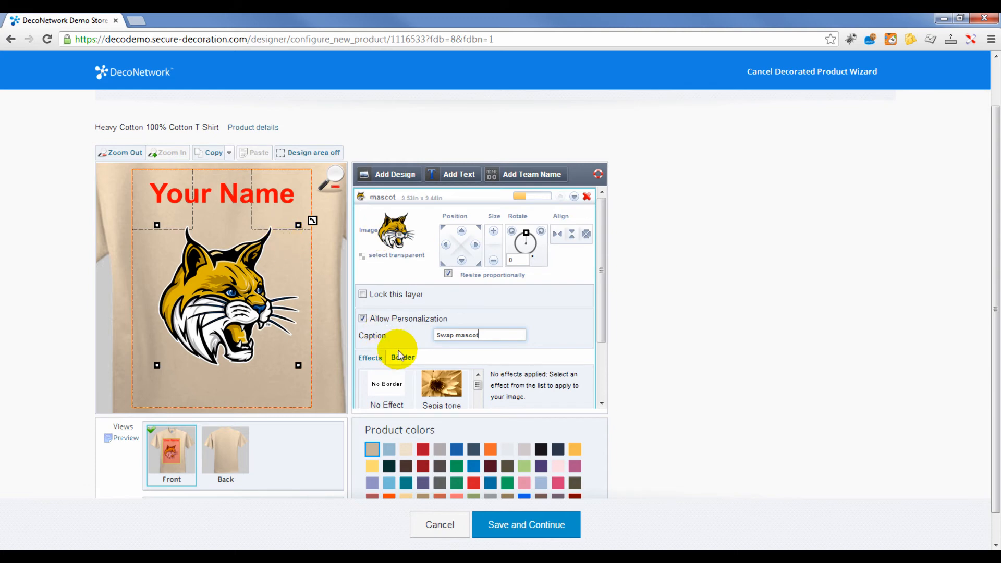
- Turn off personalization for the mascot image, lock its layer, and check the "Your Name" text's personalization options
{"action": "left_click", "coordinate": [360, 322]}
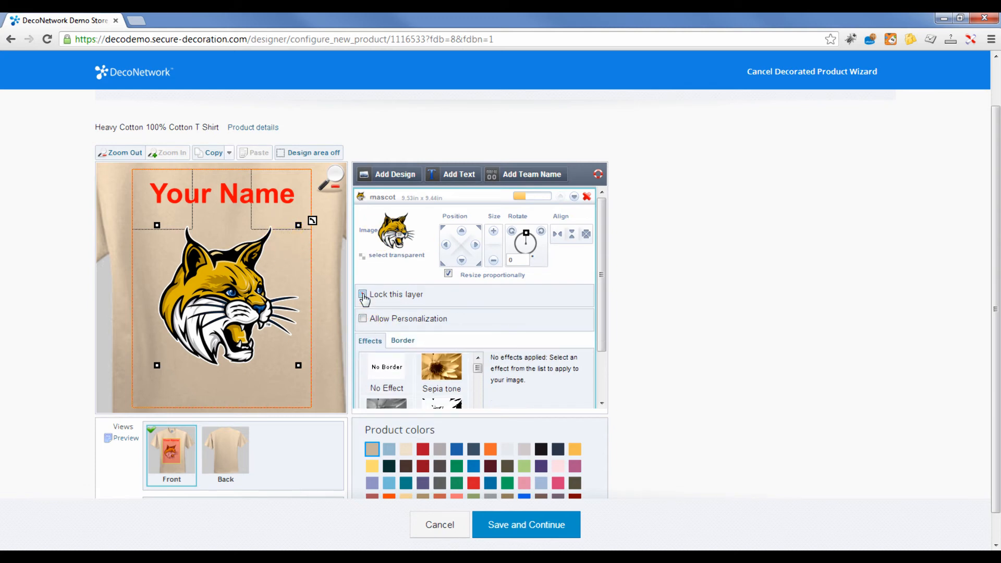
{"action": "left_click", "coordinate": [363, 295]}
{"action": "left_click", "coordinate": [267, 206]}
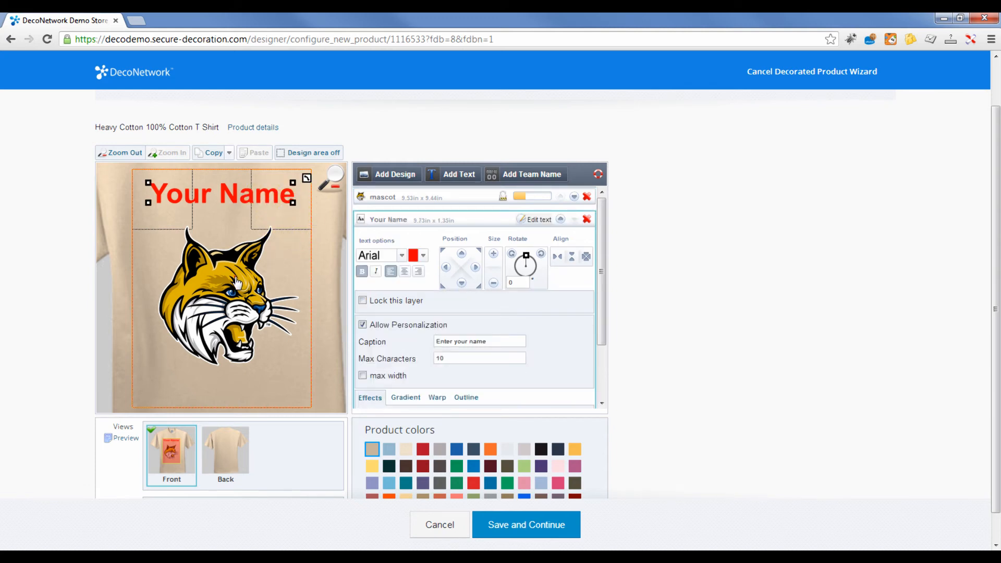
{"action": "left_click", "coordinate": [312, 309]}
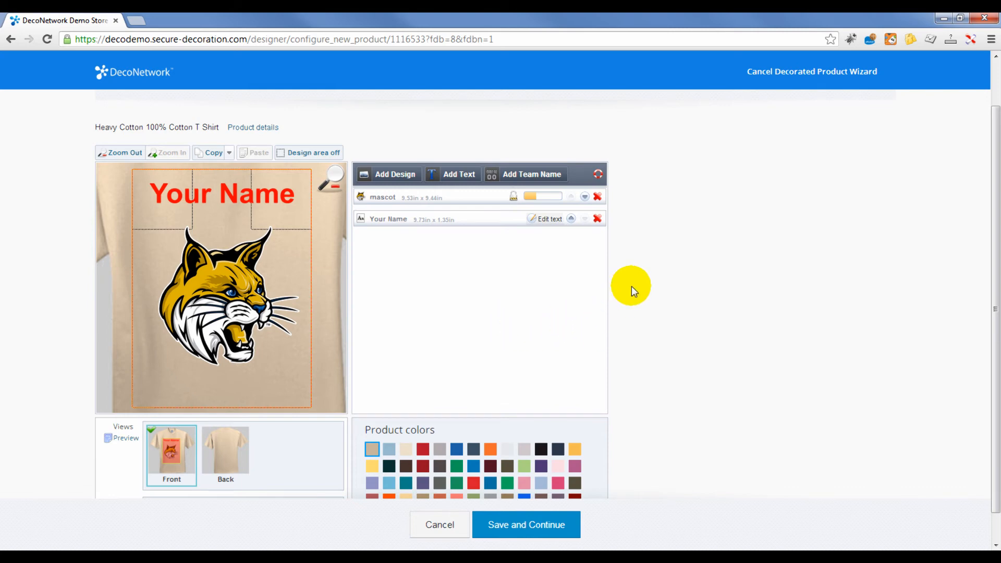
- Save the shirt design, continue to the product details, and name the product "Sydney Cougar Tee"
{"action": "left_click", "coordinate": [517, 527]}
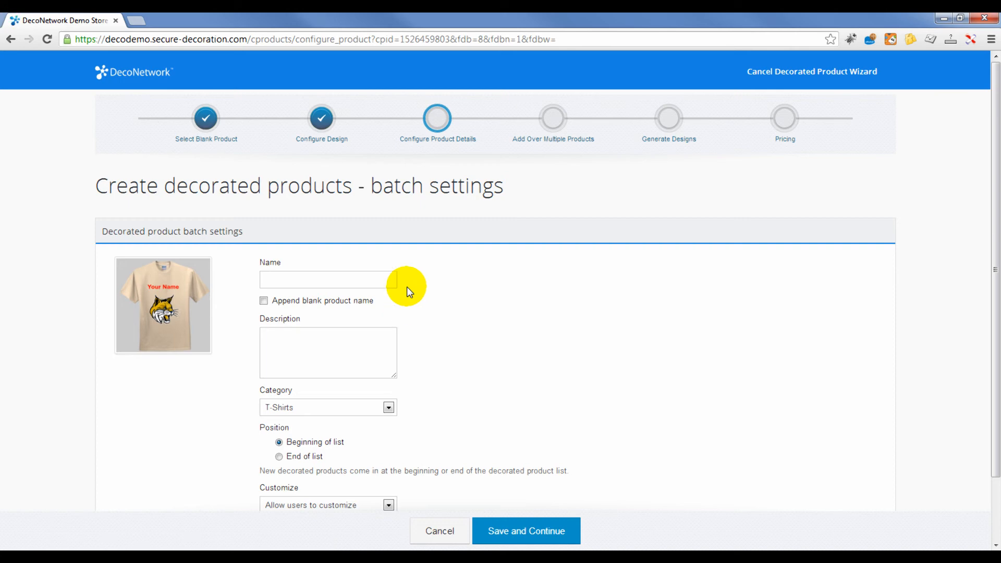
{"action": "left_click", "coordinate": [376, 280]}
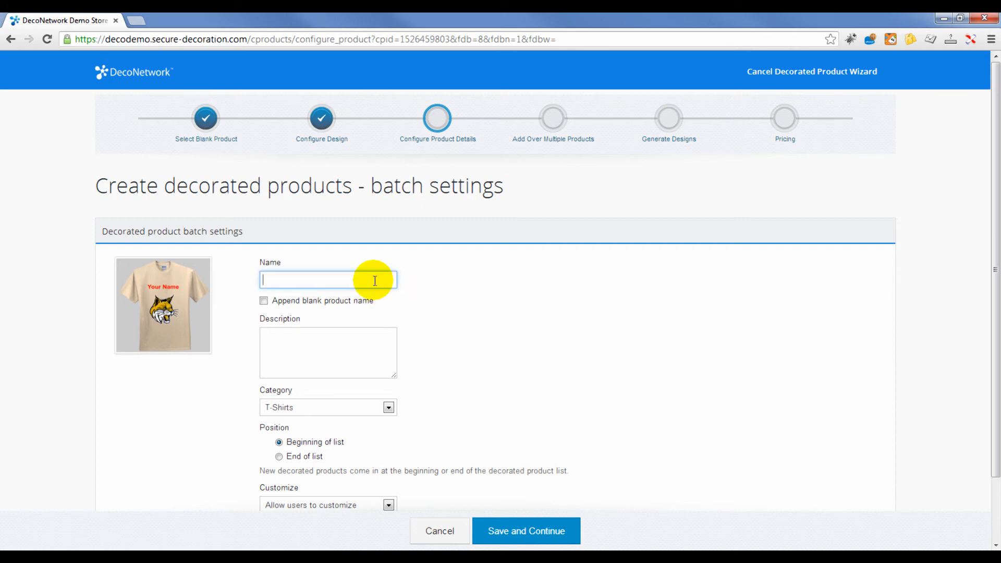
{"action": "type", "text": "Sydney Cougar Tee"}
- Enter the product description "100% cotton, personalize your own cougar fan tee."
{"action": "left_click", "coordinate": [290, 341]}
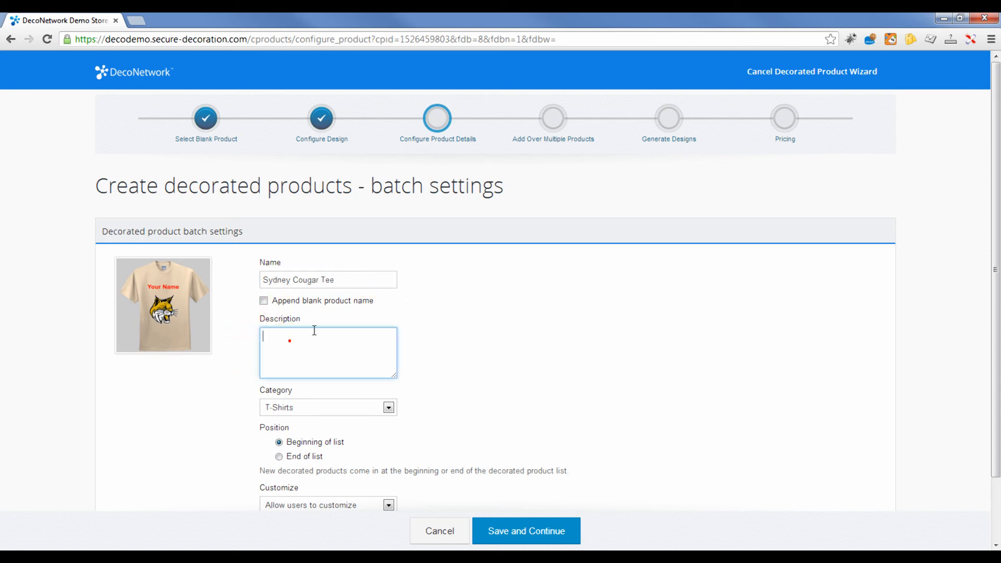
{"action": "type", "text": "100% cott"}
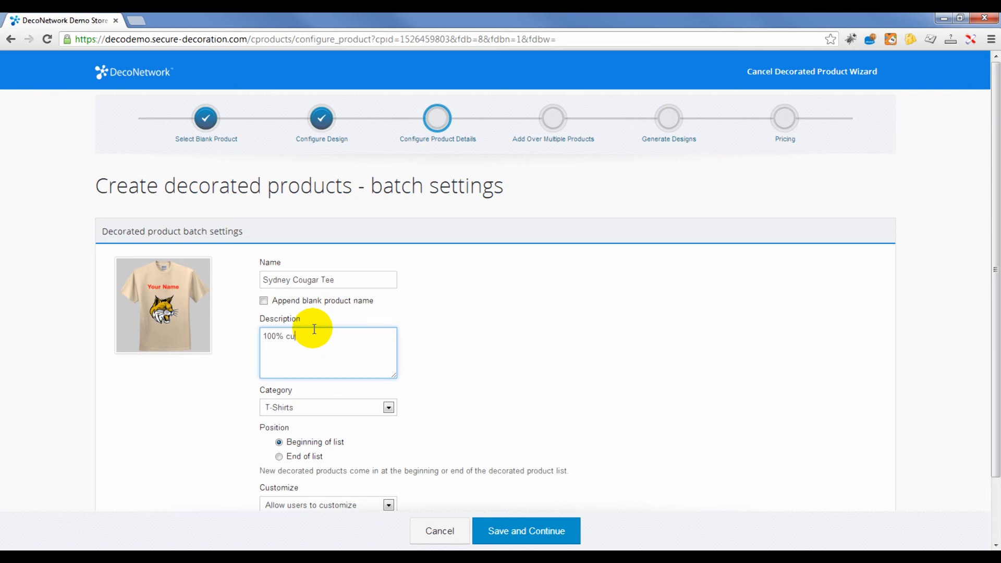
{"action": "type", "text": "on, personal"}
{"action": "key", "text": "BackSpace"}
{"action": "type", "text": "alixz"}
{"action": "key", "text": "BackSpace"}
{"action": "key", "text": "BackSpace"}
{"action": "type", "text": "ze your own cougar fan tee"}
- Keep the product in the T-Shirts category, save the details, and continue to adding the design over multiple products
{"action": "scroll", "coordinate": [472, 398], "scroll_direction": "down", "scroll_amount": 2}
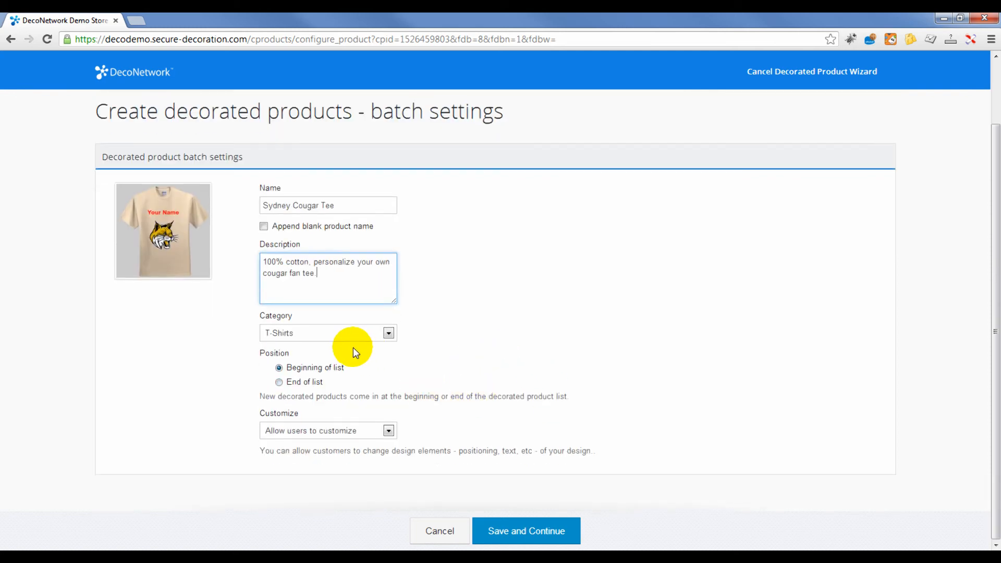
{"action": "left_click", "coordinate": [334, 333]}
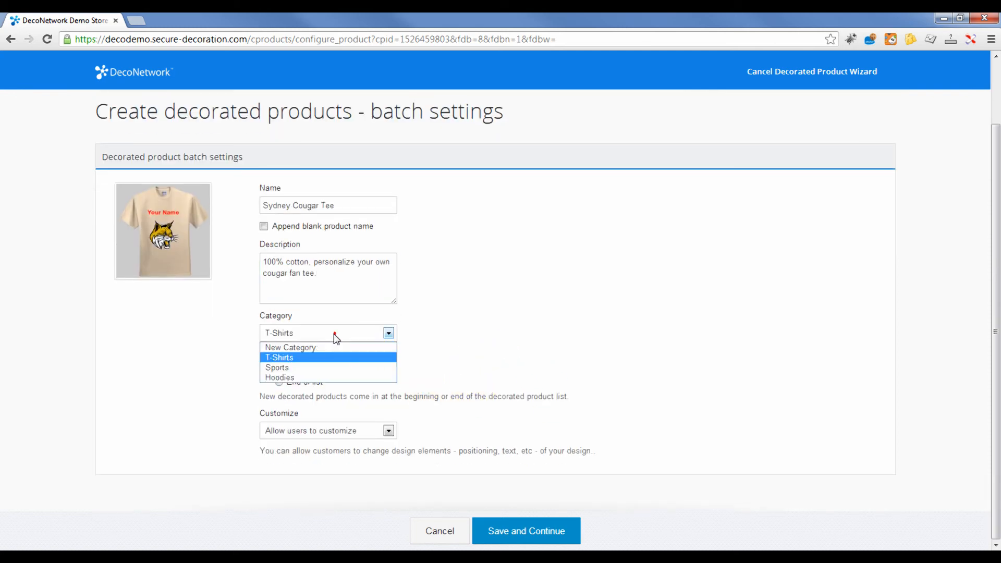
{"action": "left_click", "coordinate": [291, 357]}
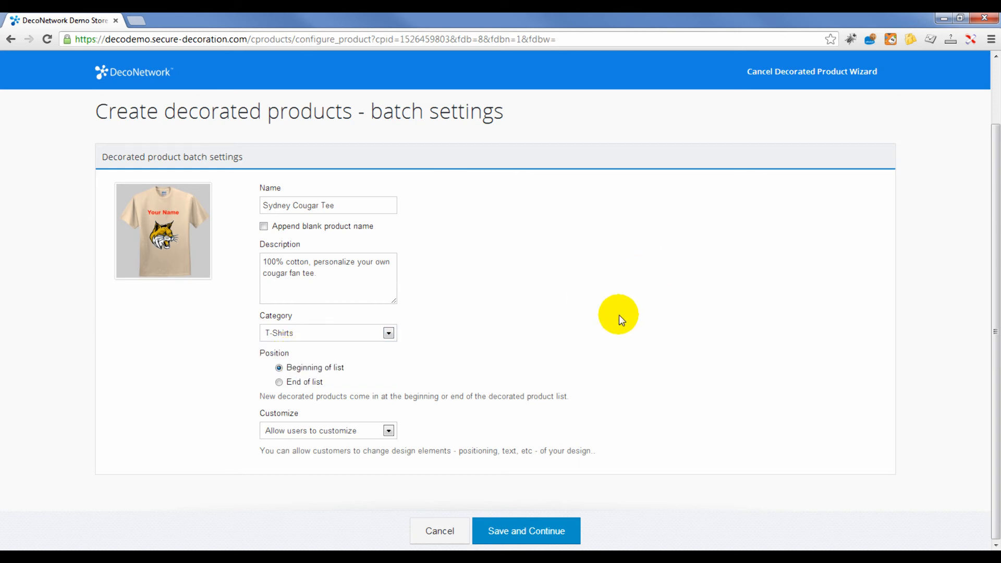
{"action": "left_click", "coordinate": [525, 534]}
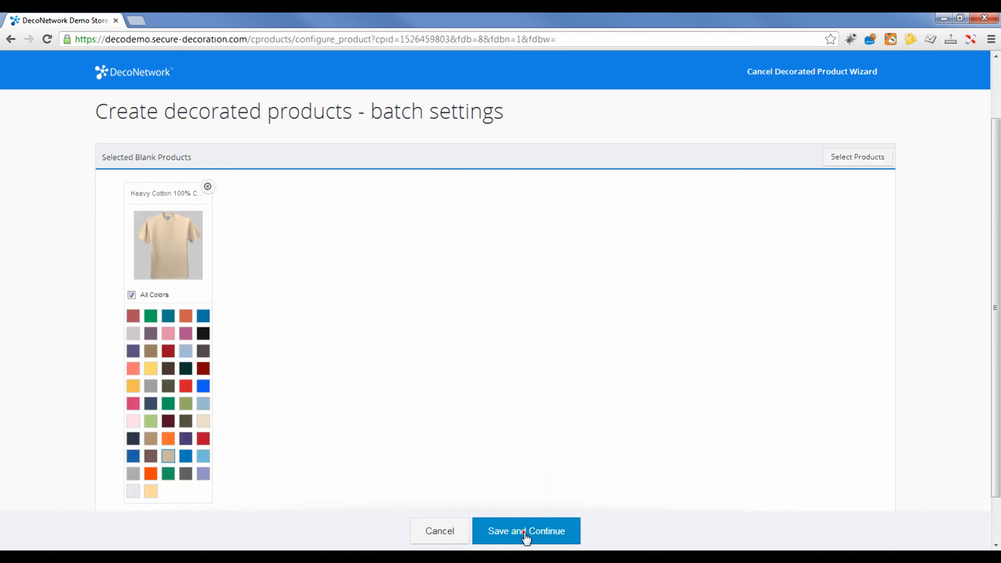
- Disable All Colors for the Heavy Cotton shirt to look over the individual color choices, and re-enable All Colors
{"action": "left_click", "coordinate": [549, 528]}
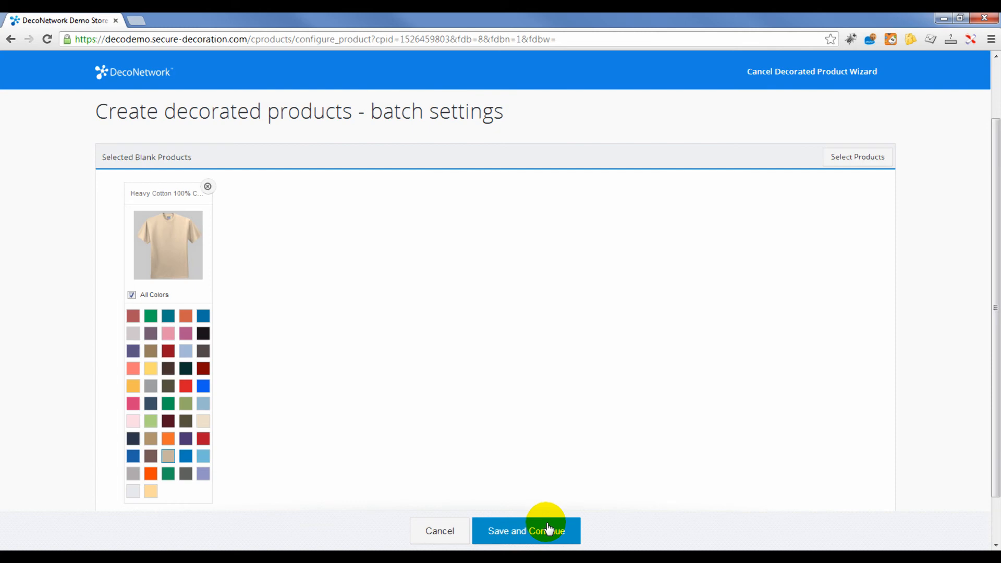
{"action": "left_click", "coordinate": [132, 297]}
{"action": "scroll", "coordinate": [169, 425], "scroll_direction": "down", "scroll_amount": 1}
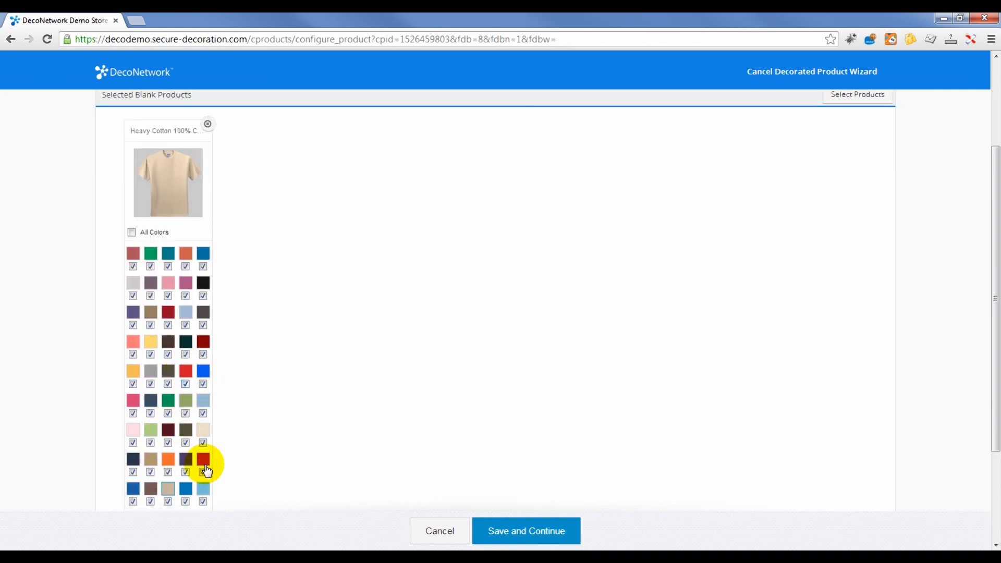
{"action": "scroll", "coordinate": [197, 386], "scroll_direction": "down", "scroll_amount": 2}
{"action": "scroll", "coordinate": [225, 417], "scroll_direction": "up", "scroll_amount": 2}
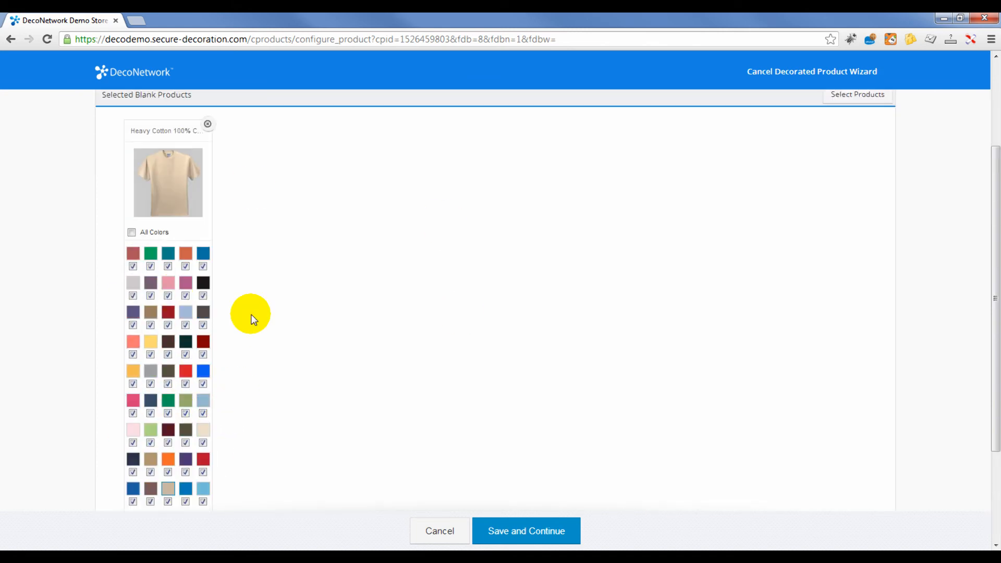
{"action": "left_click", "coordinate": [132, 232]}
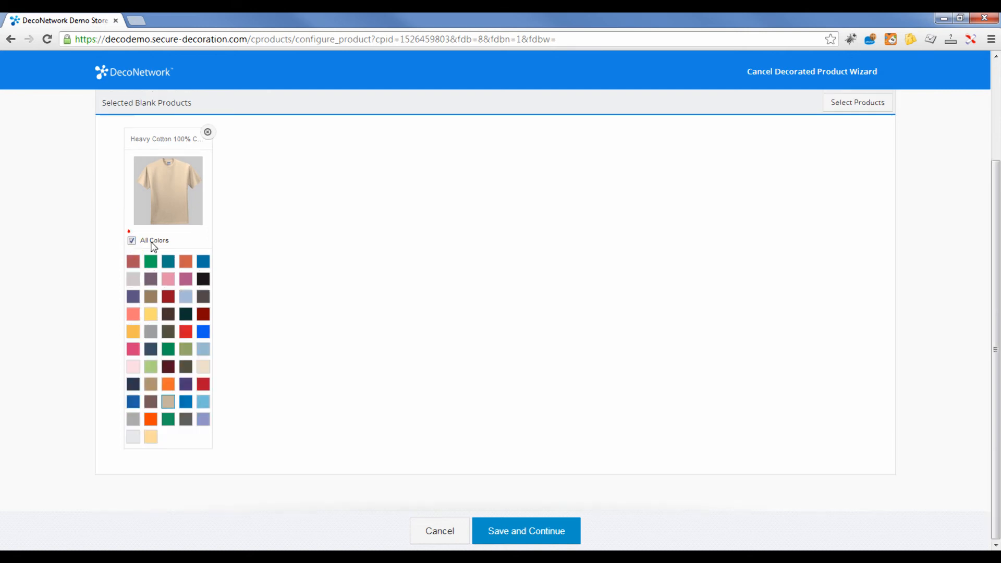
{"action": "scroll", "coordinate": [287, 392], "scroll_direction": "up", "scroll_amount": 2}
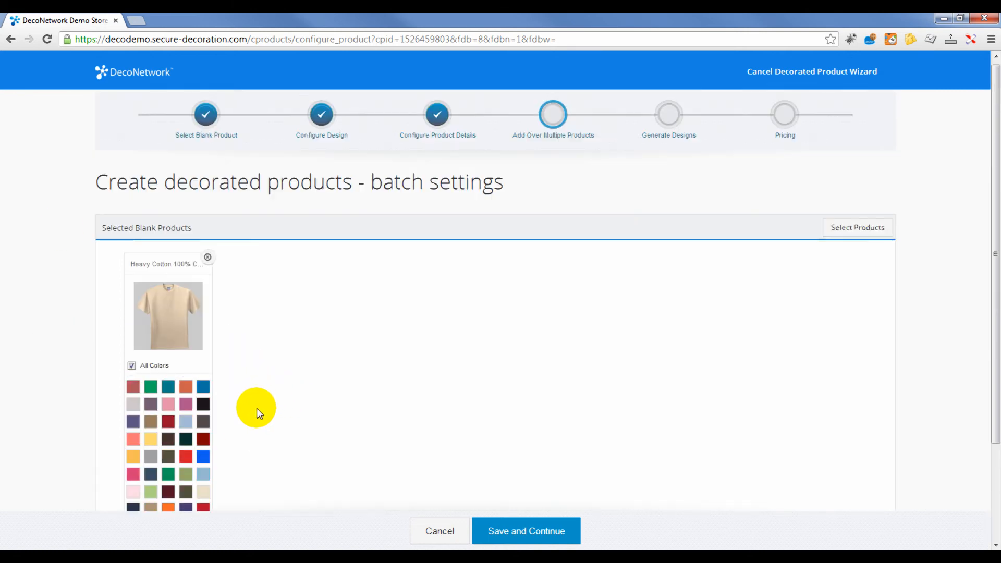
- Add the red-sleeved Baseball Jersey T-Shirt to the selected blank products, then save and continue to product pricing
{"action": "left_click", "coordinate": [864, 231]}
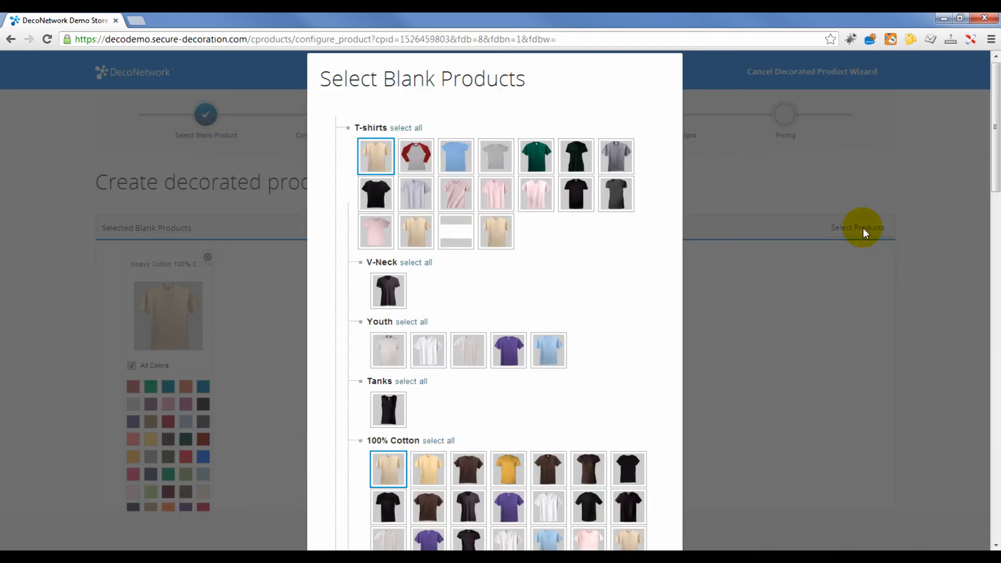
{"action": "left_click", "coordinate": [416, 155]}
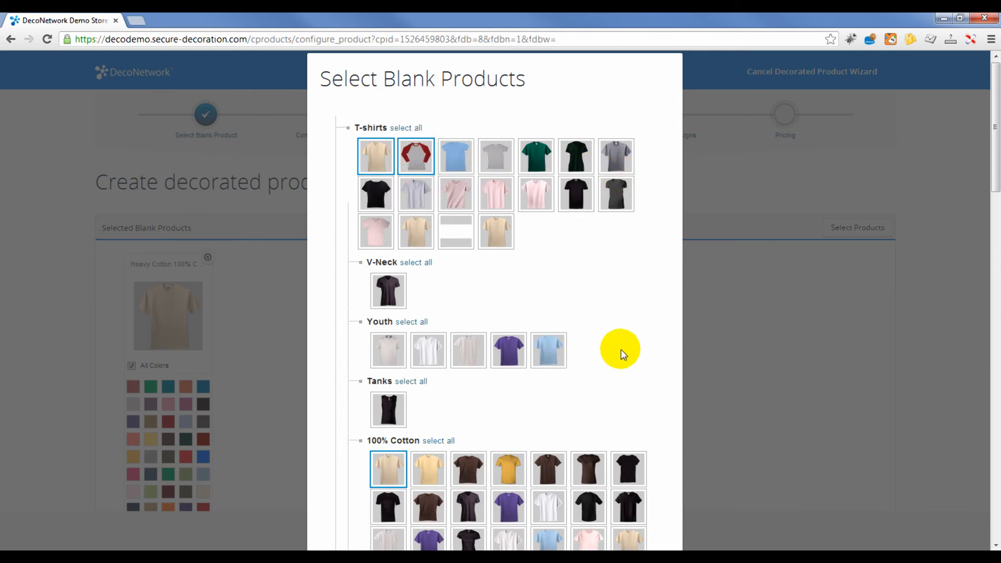
{"action": "scroll", "coordinate": [626, 365], "scroll_direction": "down", "scroll_amount": 7}
{"action": "scroll", "coordinate": [667, 412], "scroll_direction": "down", "scroll_amount": 18}
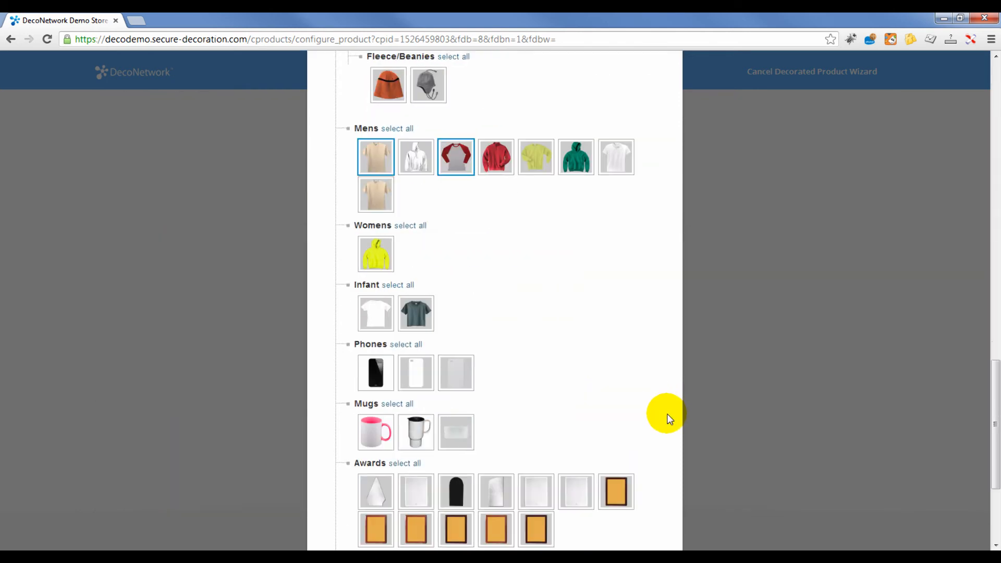
{"action": "left_click", "coordinate": [640, 524]}
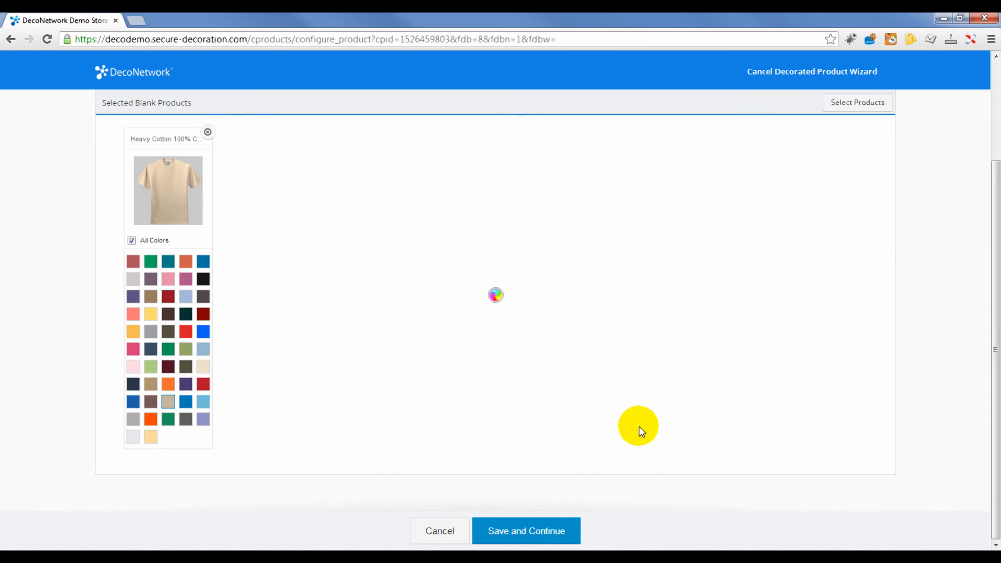
{"action": "left_click", "coordinate": [533, 531]}
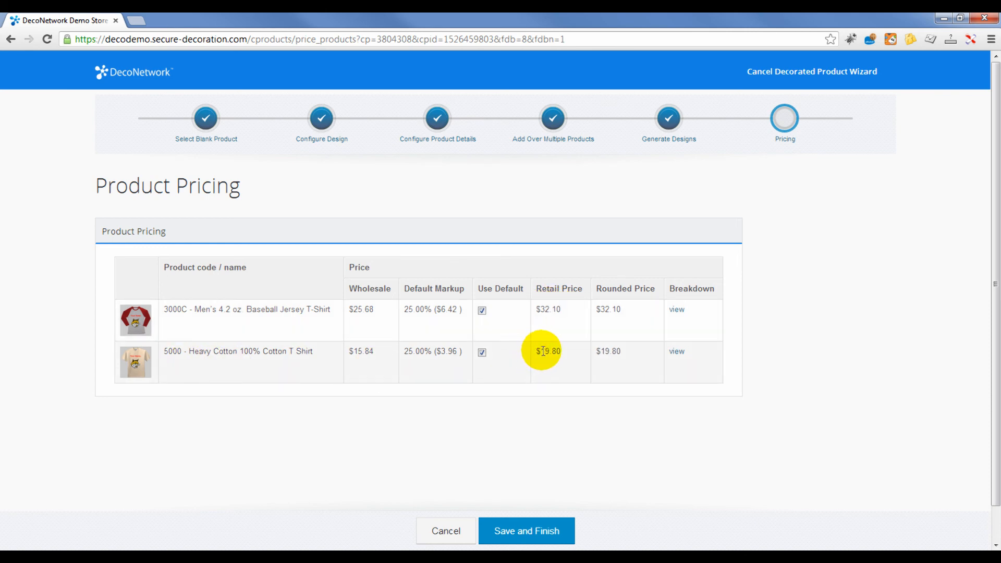
- Turn off default pricing for both shirts and set the Baseball Jersey T-Shirt's retail price to $35.00
{"action": "left_click", "coordinate": [482, 352]}
{"action": "left_click", "coordinate": [474, 311]}
{"action": "left_click", "coordinate": [574, 313]}
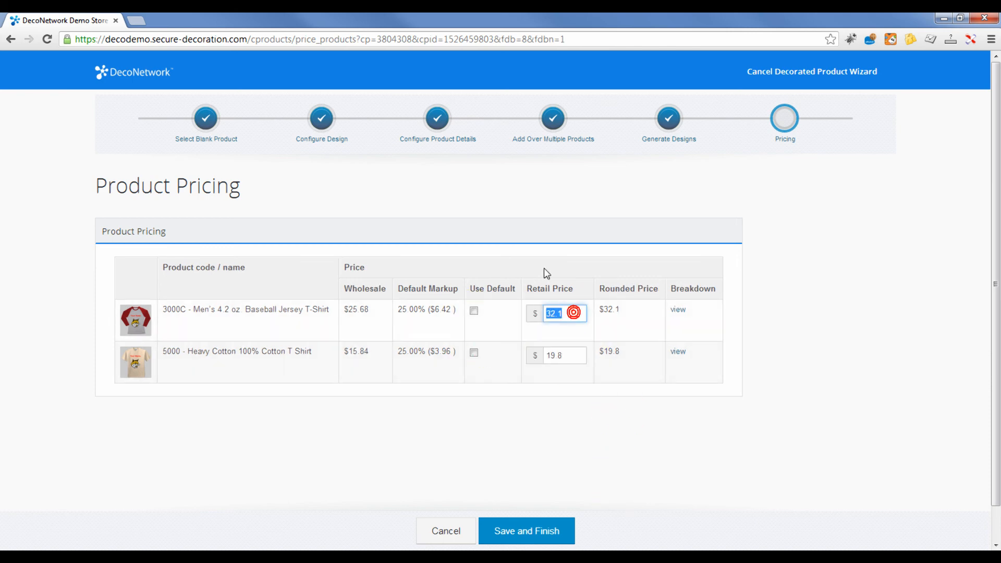
{"action": "type", "text": "35.00"}
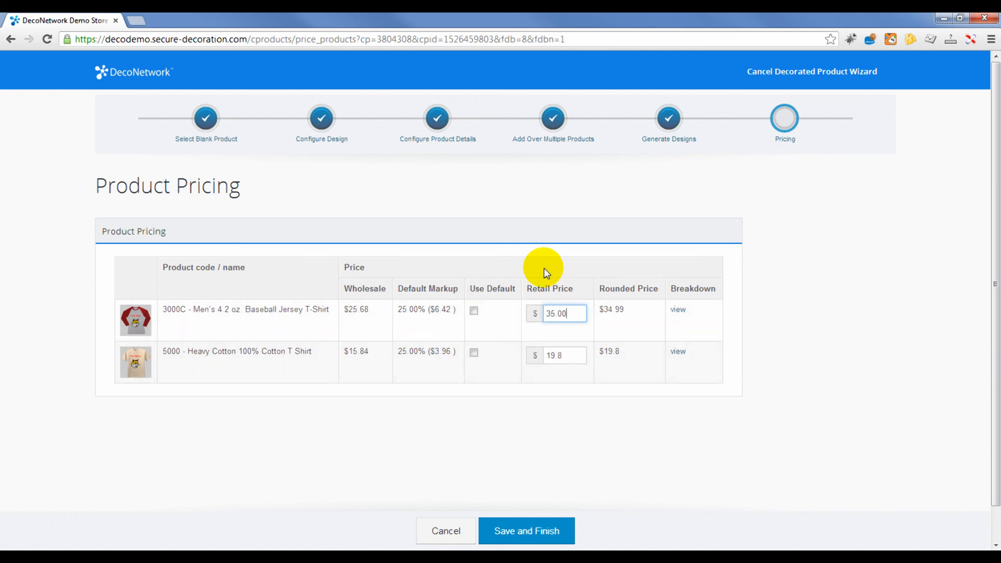
- Set the Heavy Cotton T Shirt's retail price to $25.00, then save and finish the decorated products
{"action": "left_click", "coordinate": [570, 354]}
{"action": "type", "text": "2"}
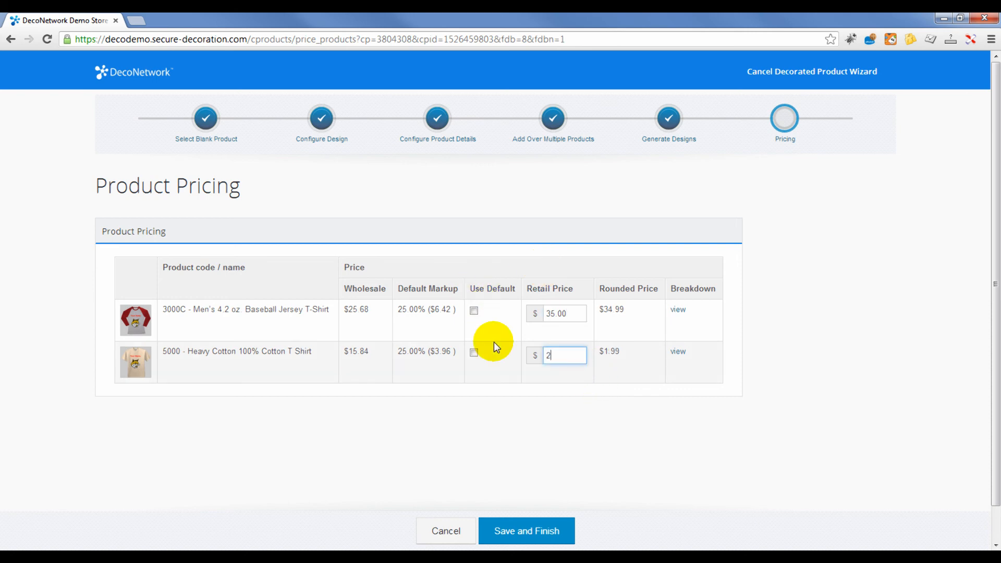
{"action": "type", "text": "5.00"}
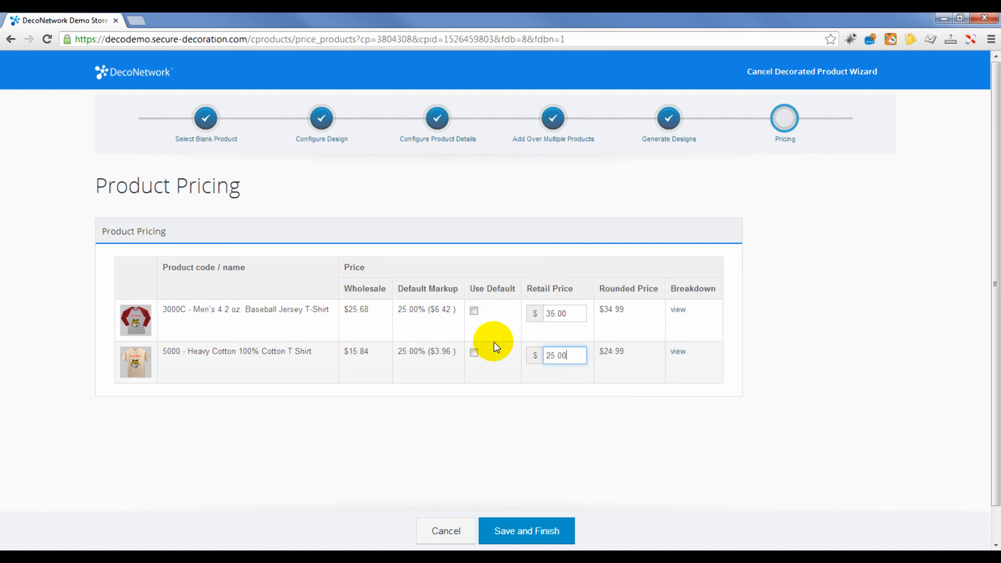
{"action": "left_click", "coordinate": [522, 533]}
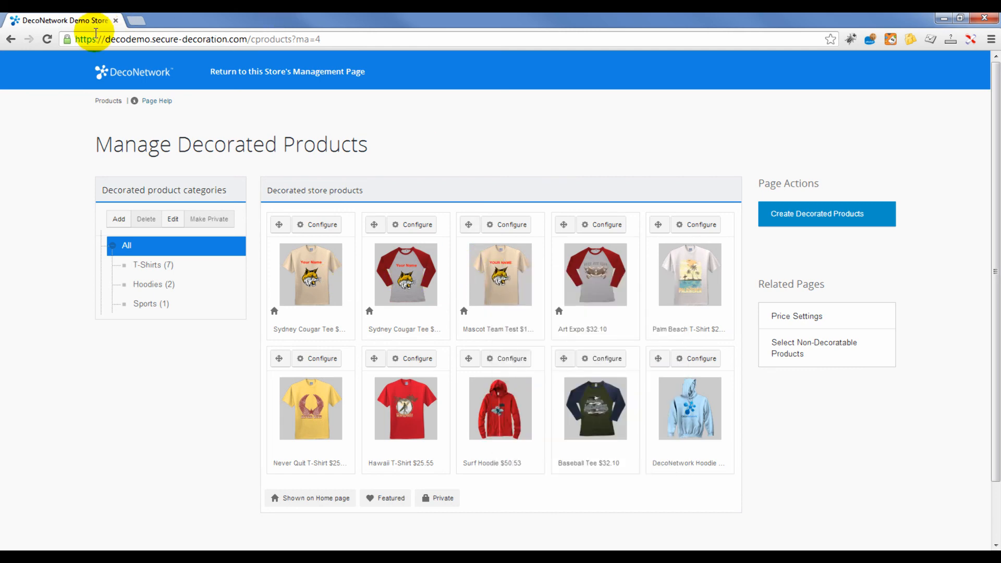
- Open the storefront at demo.deconetwork.com in a new browser tab and show its Off the Rack products
{"action": "left_click", "coordinate": [136, 21]}
{"action": "type", "text": "demo"}
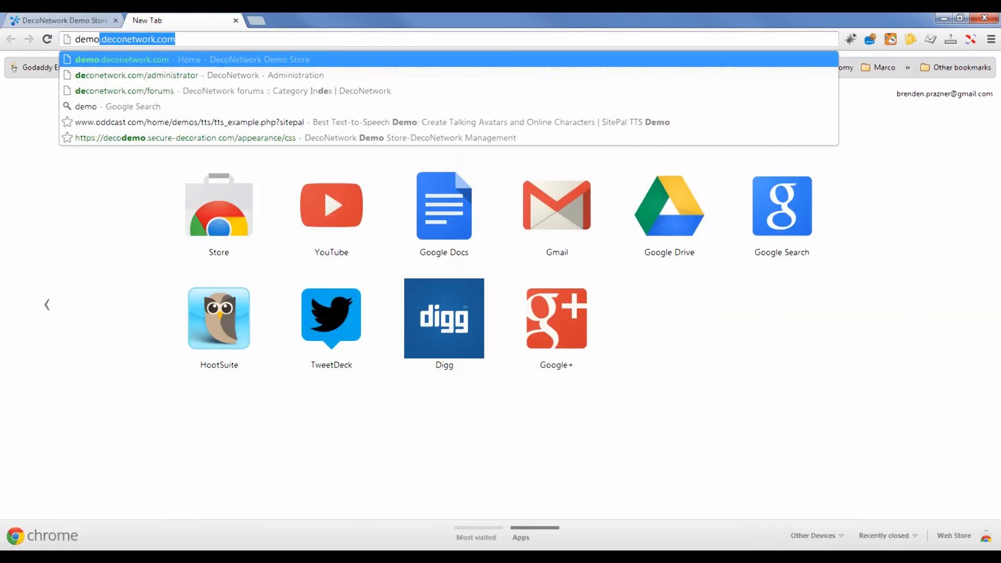
{"action": "key", "text": "Return"}
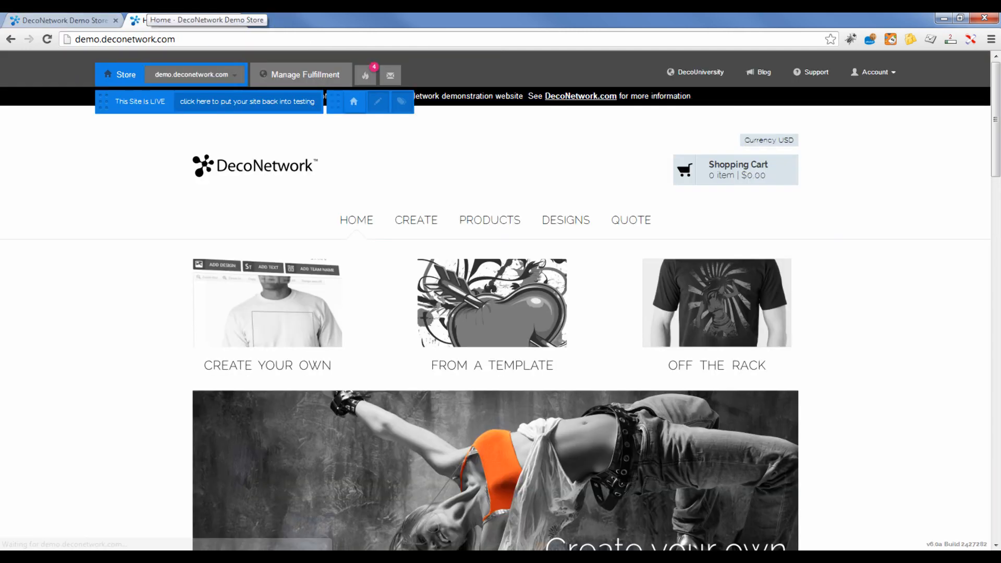
{"action": "left_click", "coordinate": [734, 309]}
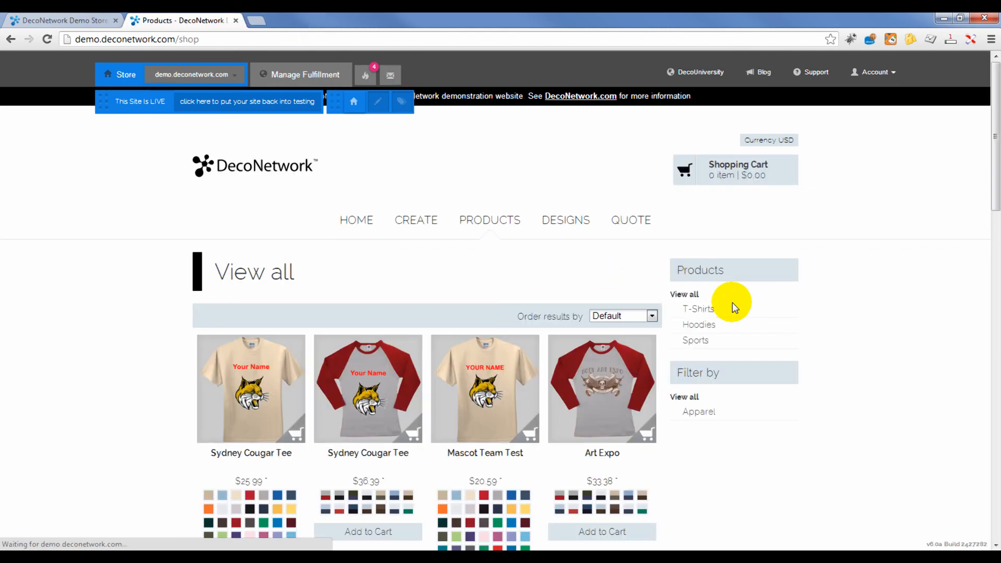
{"action": "scroll", "coordinate": [408, 342], "scroll_direction": "down", "scroll_amount": 2}
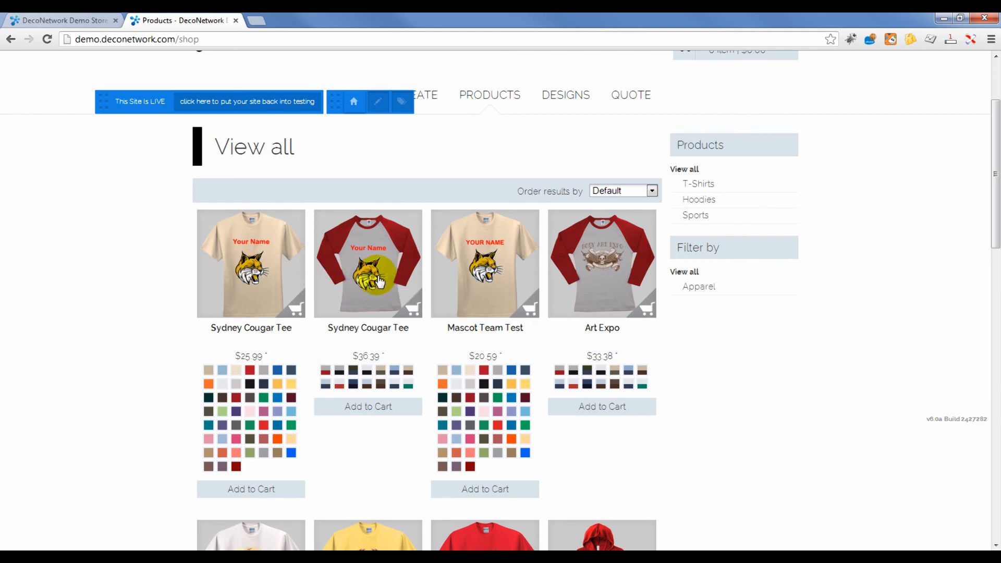
- Open the baseball jersey version of the Sydney Cougar Tee and zoom in on its front design
{"action": "left_click", "coordinate": [365, 260]}
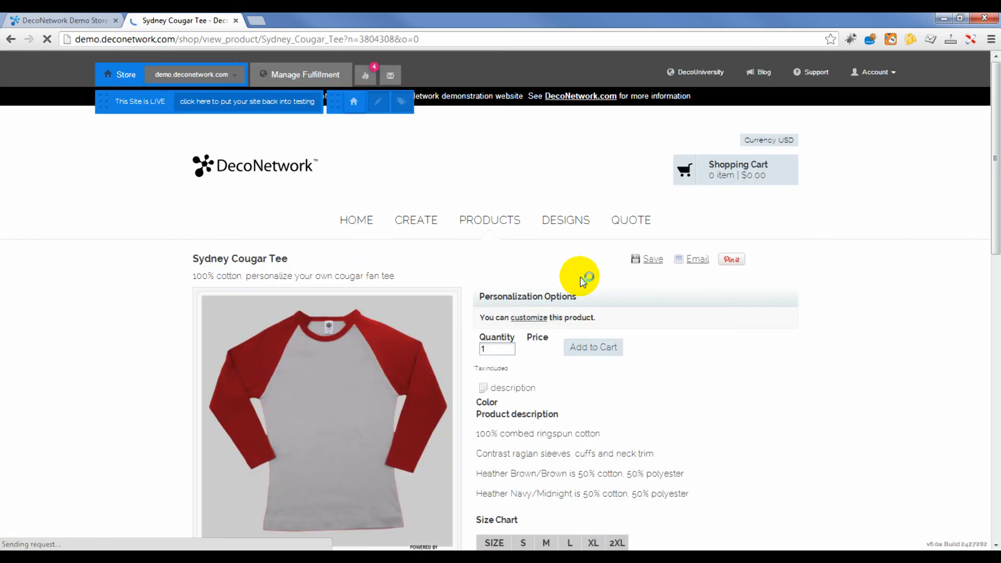
{"action": "scroll", "coordinate": [872, 336], "scroll_direction": "down", "scroll_amount": 2}
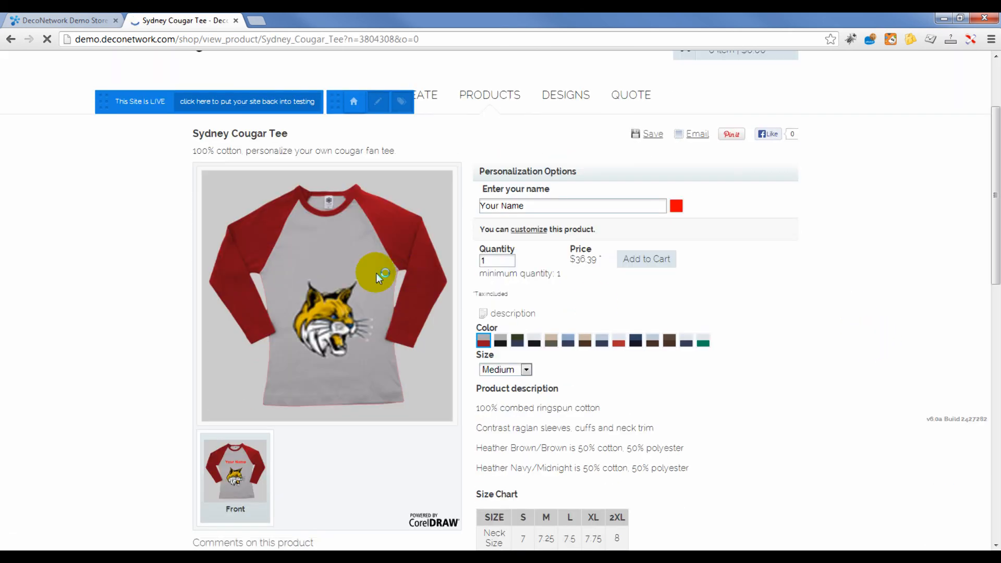
{"action": "left_click", "coordinate": [376, 307]}
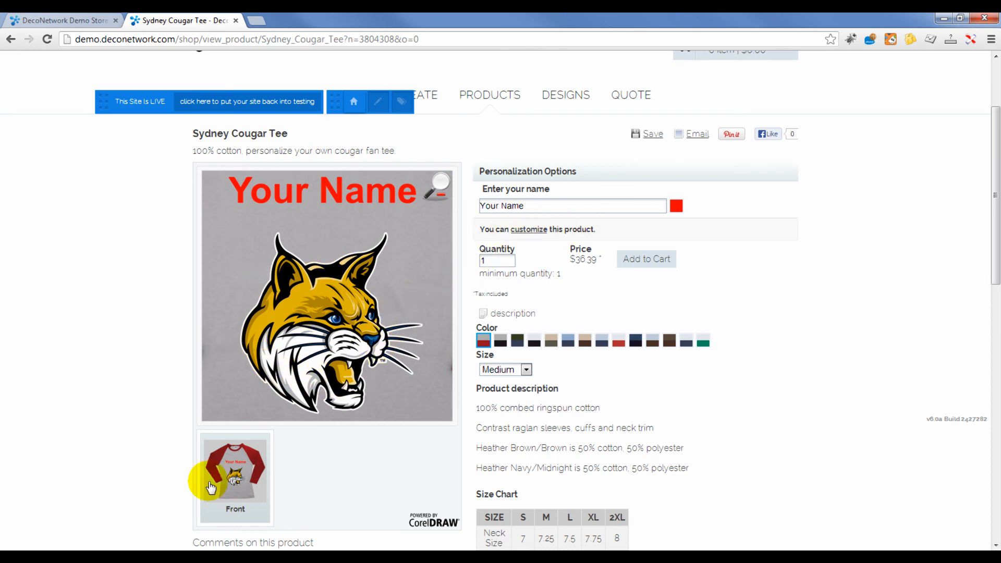
- Replace the "Your Name" personalization text with the customer's first name in capitals and apply it to the preview
{"action": "left_click", "coordinate": [543, 206]}
{"action": "key", "text": "ctrl+a"}
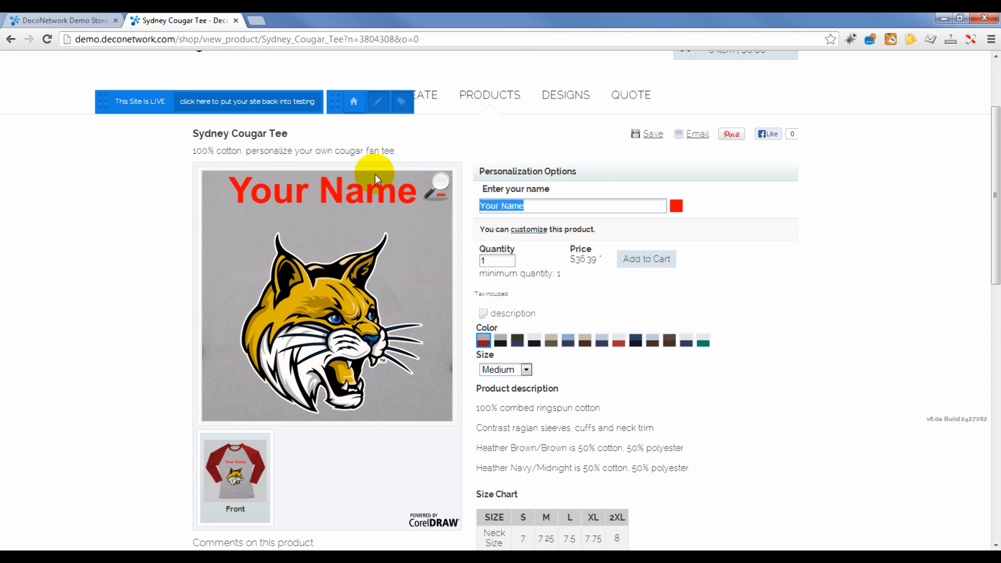
{"action": "type", "text": "BRENDEN"}
{"action": "key", "text": "Return"}
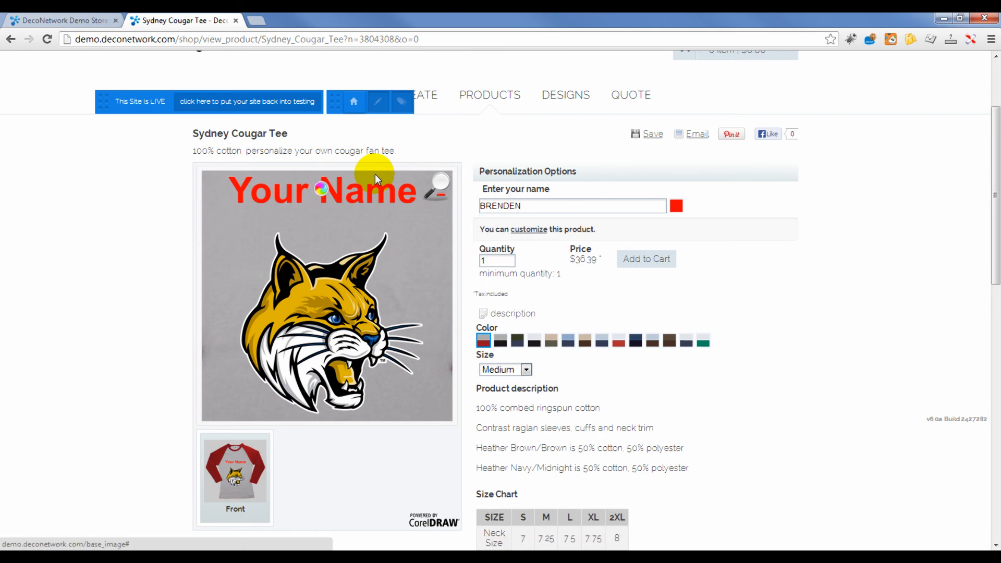